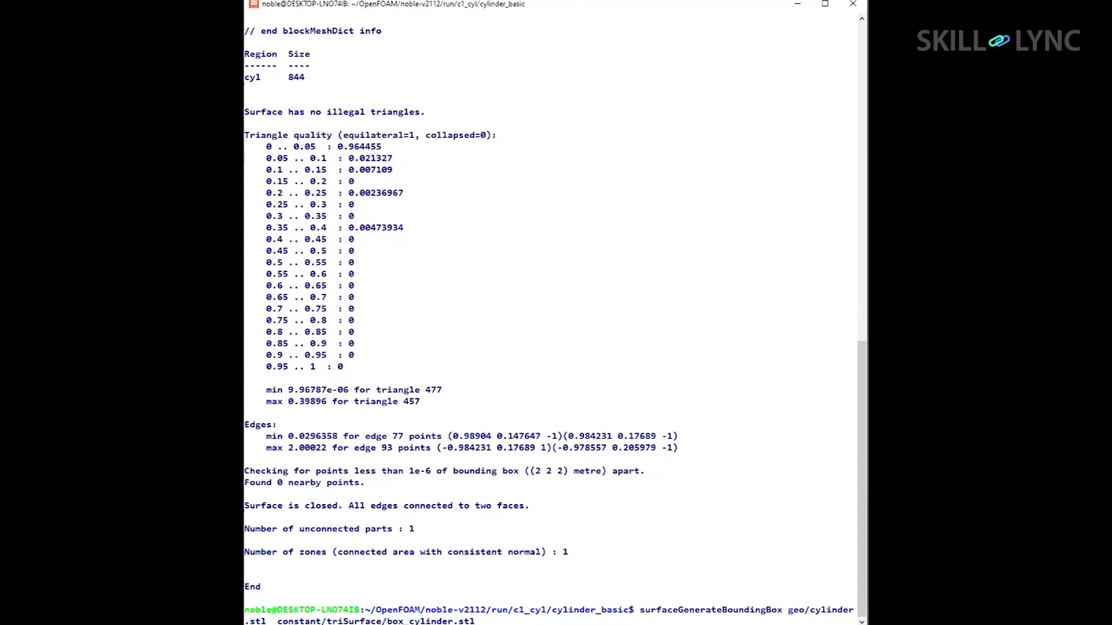
# - Run surfaceGenerateBoundingBox on geo/cylinder.stl with offsets 9 9 9 9 9 9, outputting constant/triSurface/box_cylinder.stl
pyautogui.write('9 9 9 9 9 9')
pyautogui.press('Return')
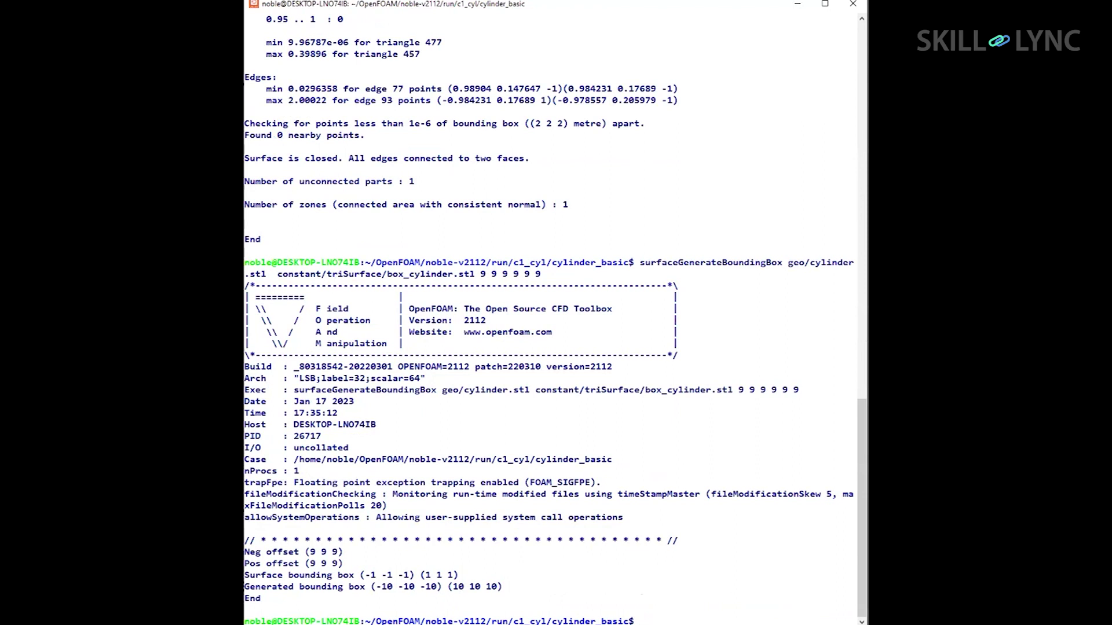
# - Create an empty sim.foam file in the case directory and open that directory in File Explorer
pyautogui.write('touch sim.foam')
pyautogui.press('Return')
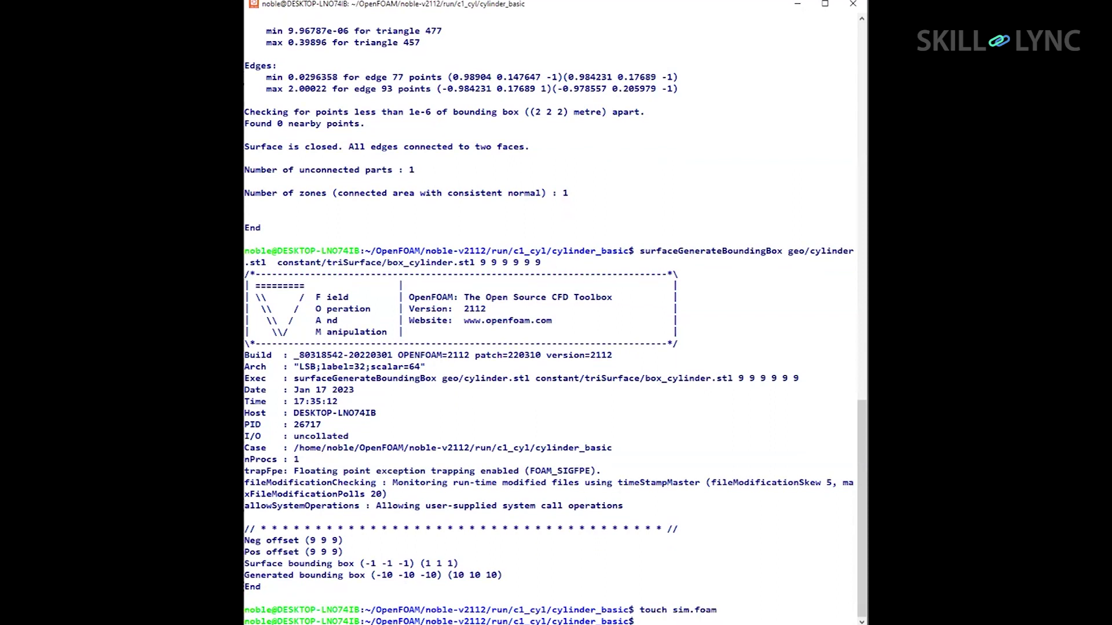
pyautogui.write('explorer.exe .')
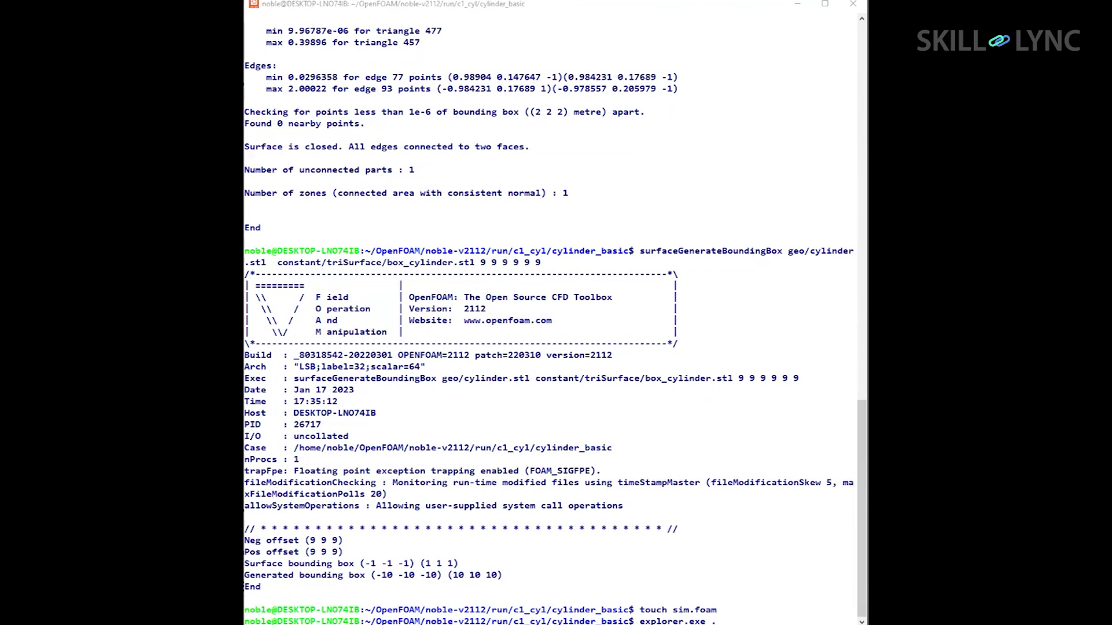
pyautogui.press('Return')
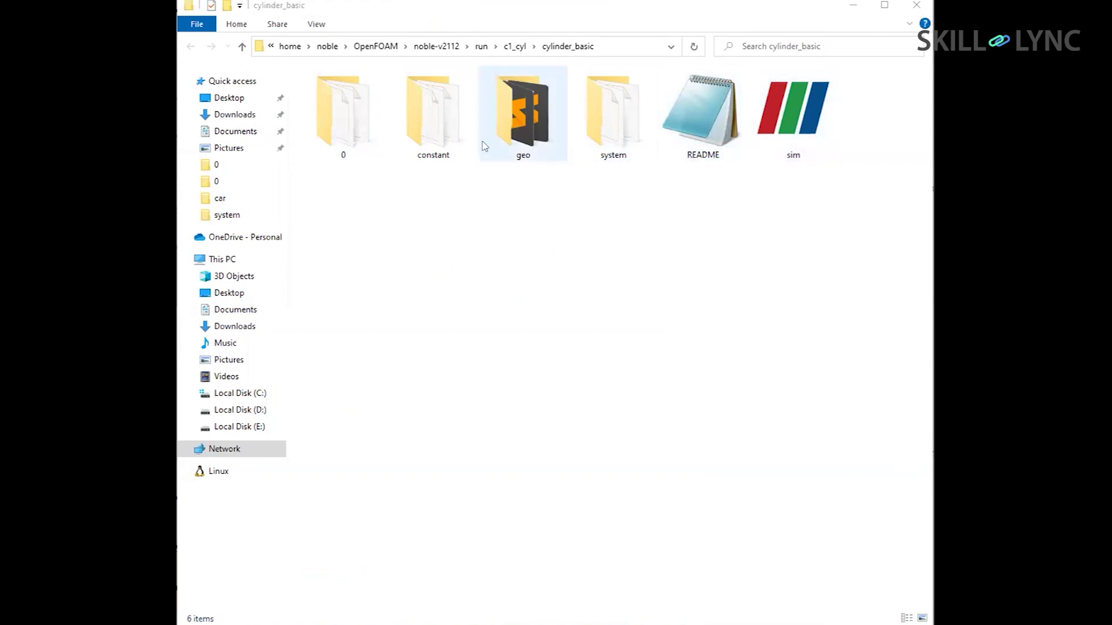
# - Check the contents of the geo folder and open the case's constant/triSurface folder
pyautogui.doubleClick(537, 121)
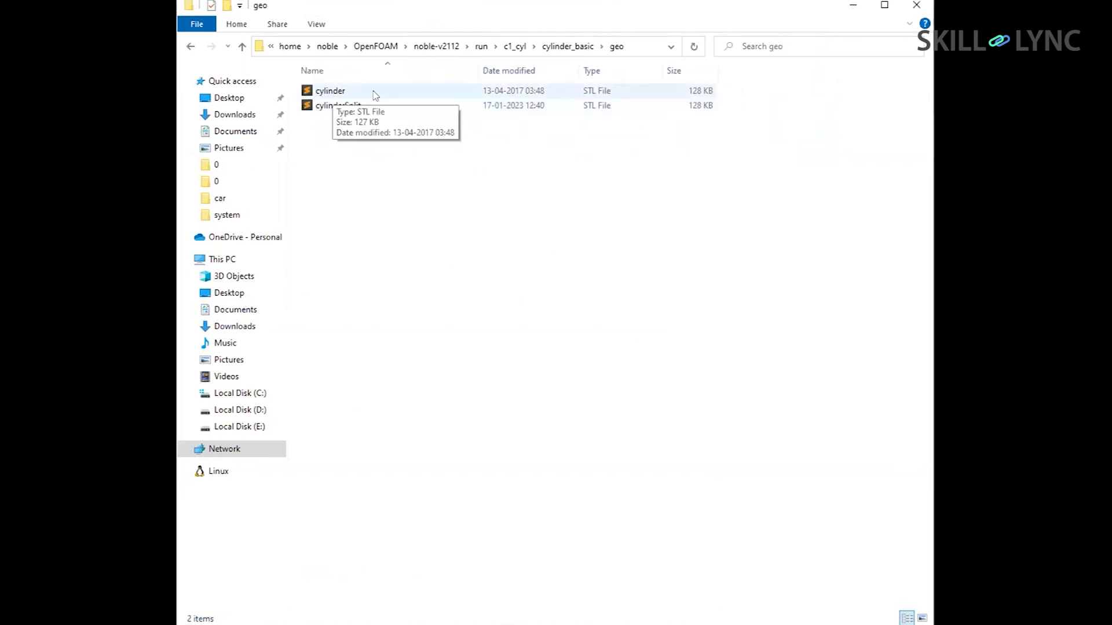
pyautogui.click(241, 47)
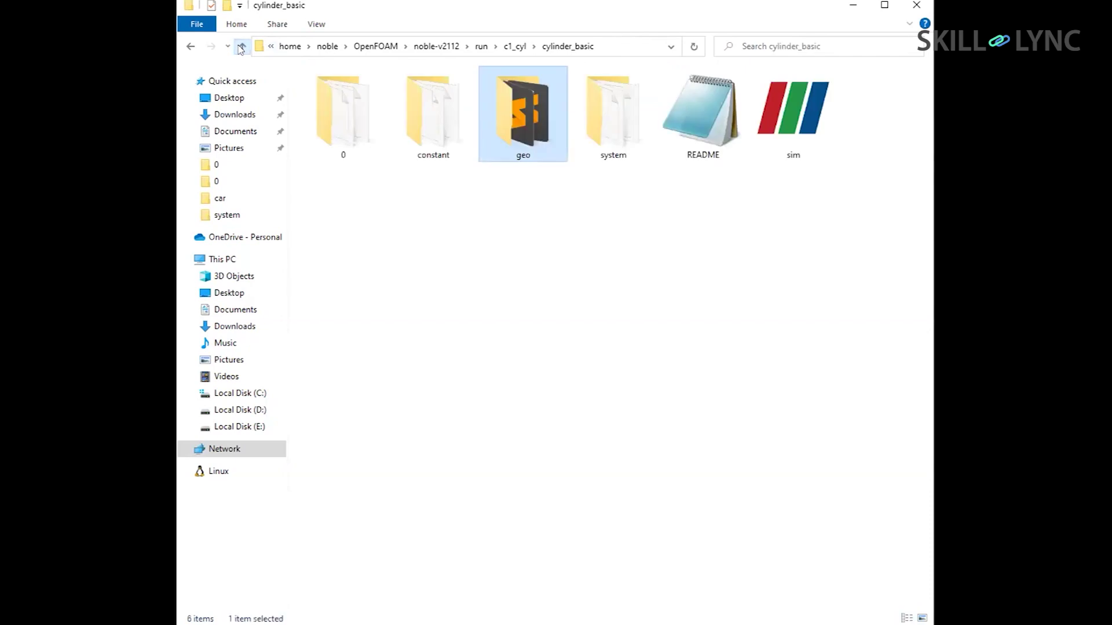
pyautogui.click(439, 132)
pyautogui.doubleClick(438, 132)
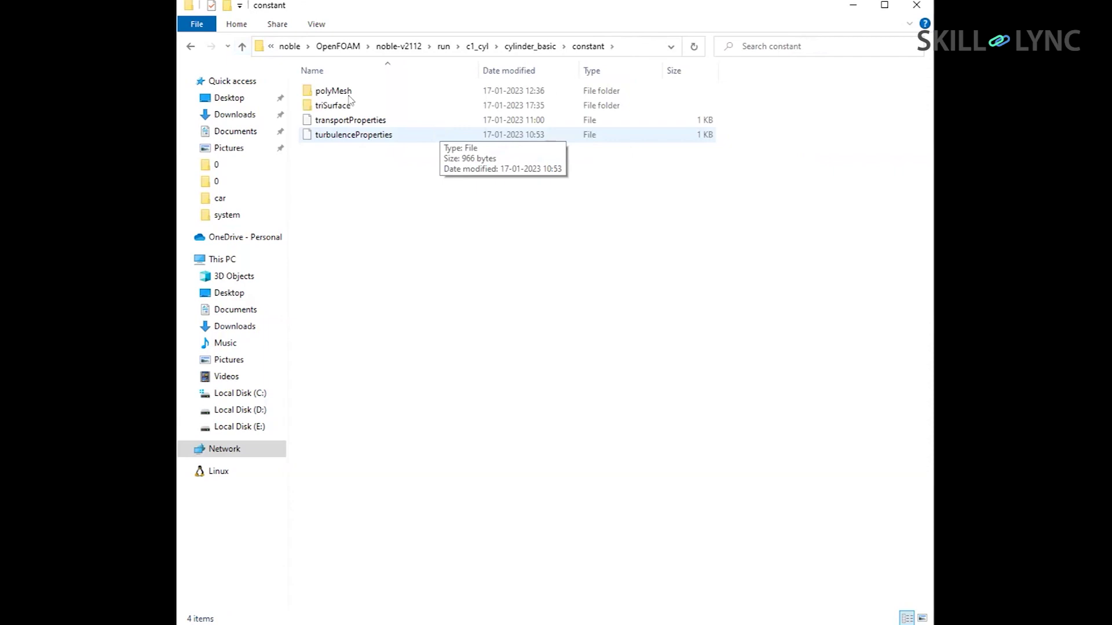
pyautogui.click(336, 111)
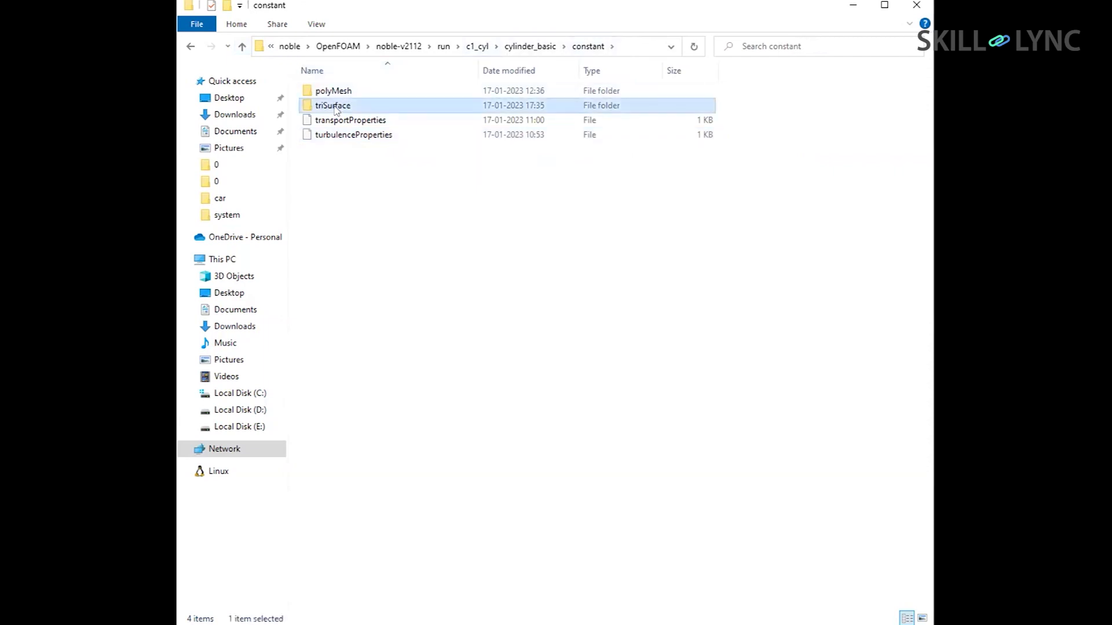
pyautogui.doubleClick(336, 110)
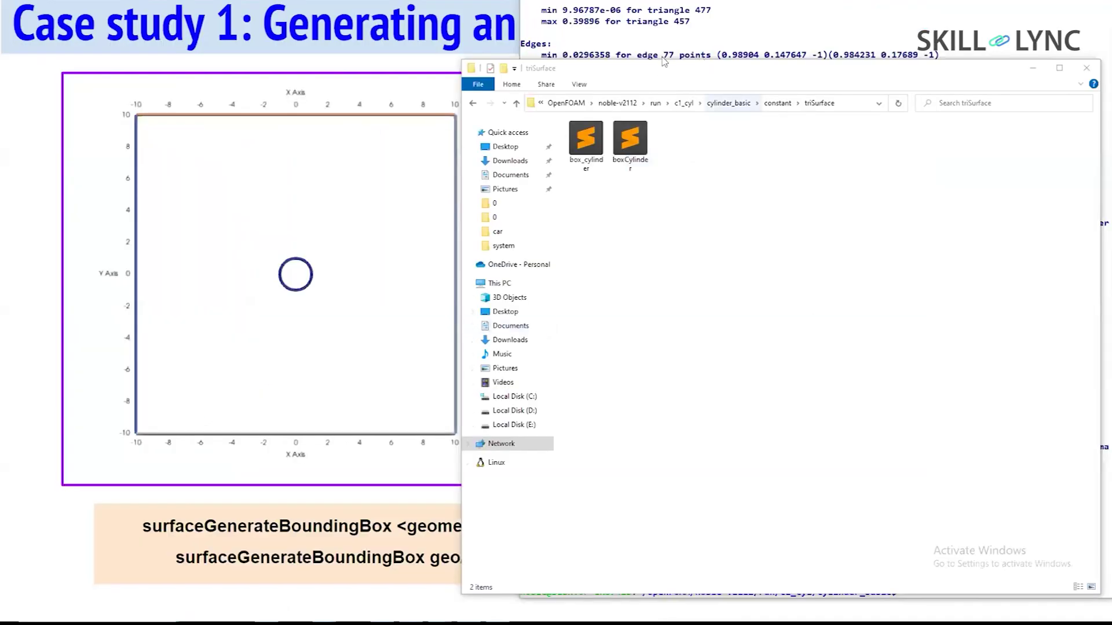
# - Switch to ParaView and load box_cylinder.stl from the triSurface folder into the render view
pyautogui.click(584, 76)
pyautogui.moveTo(584, 76); pyautogui.dragTo(486, 104)
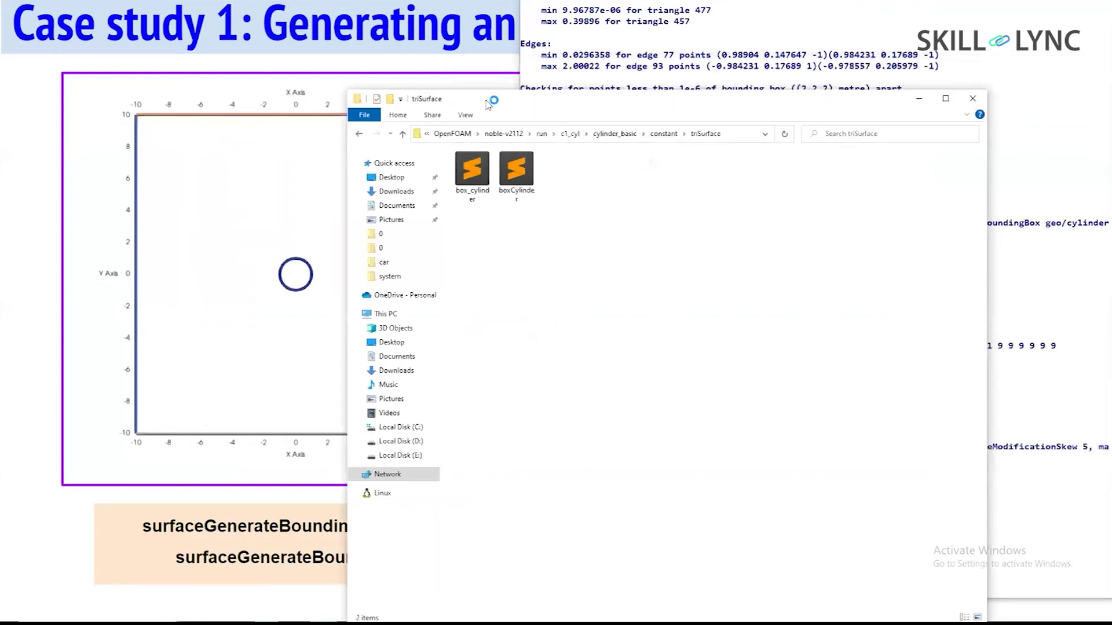
pyautogui.press('super')
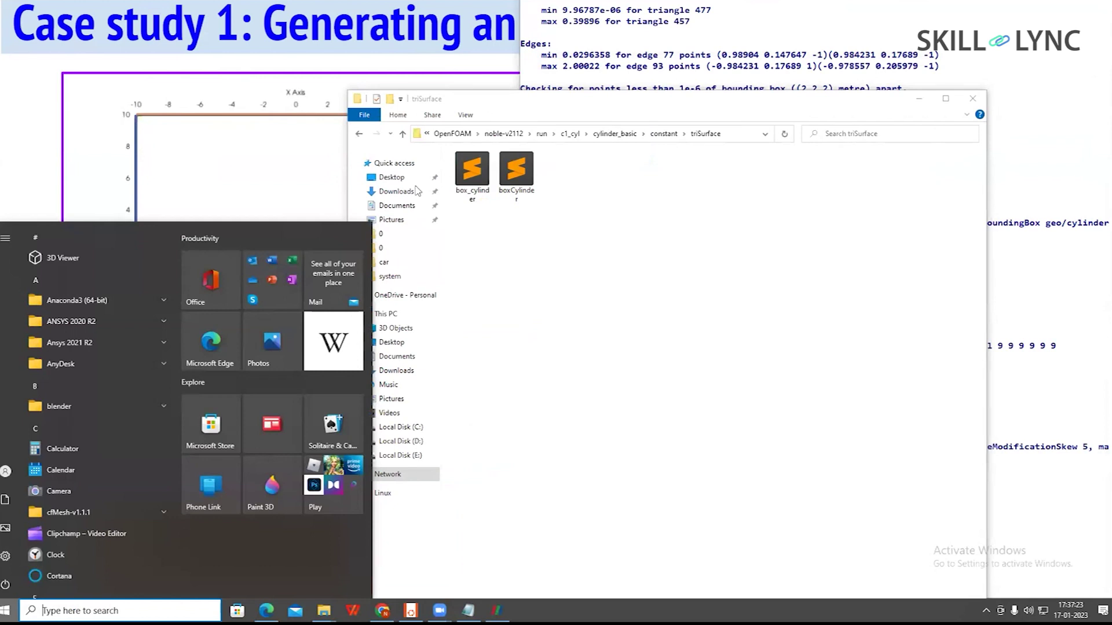
pyautogui.click(497, 610)
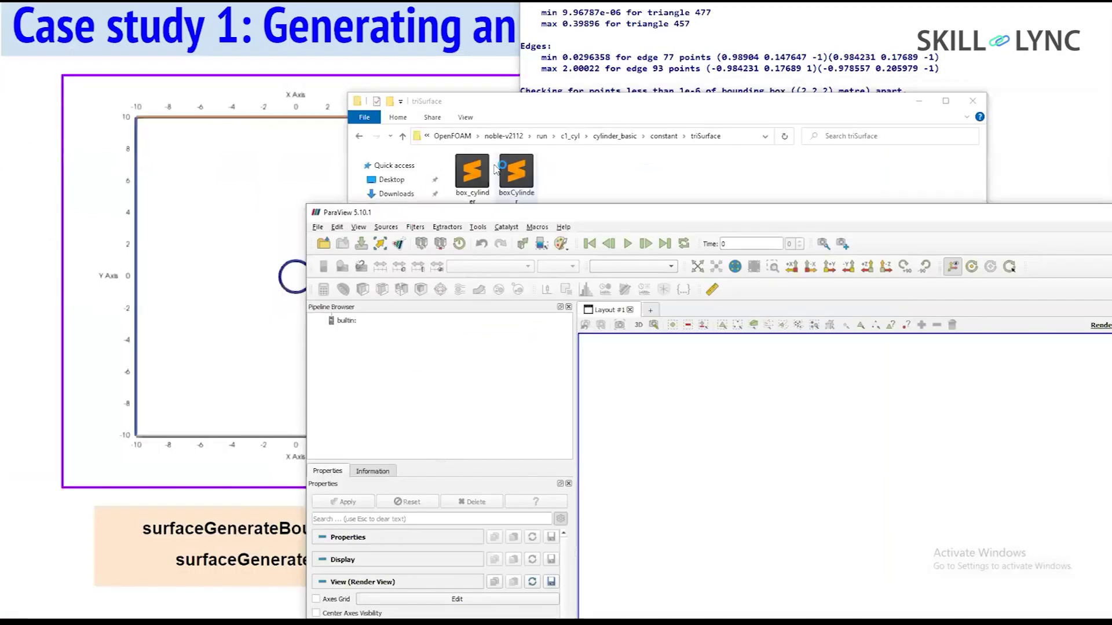
pyautogui.moveTo(471, 171); pyautogui.dragTo(473, 394)
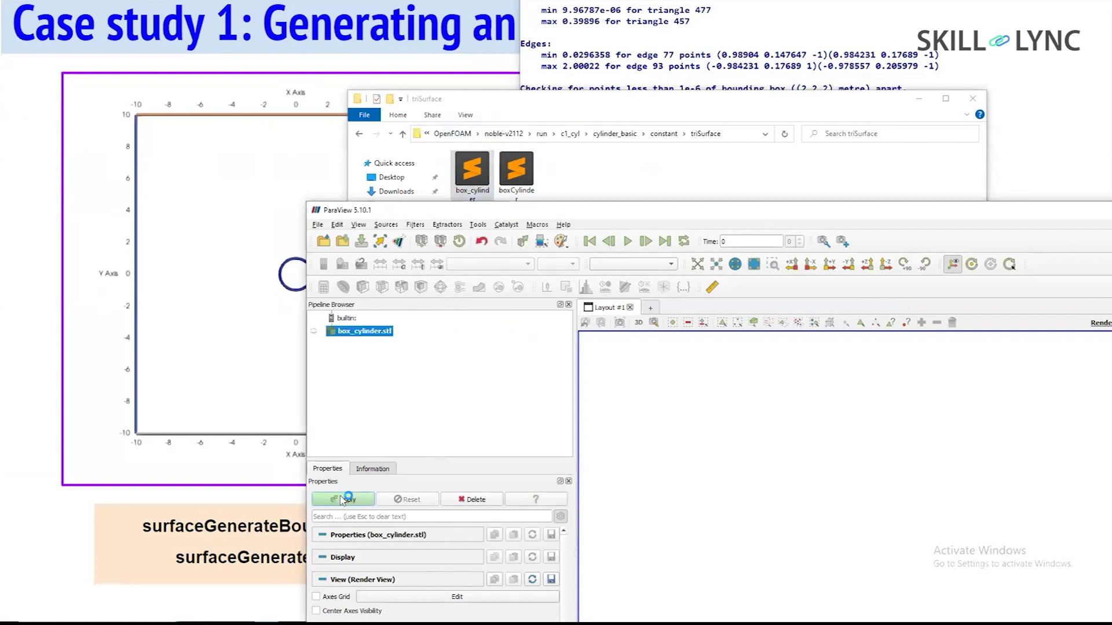
pyautogui.click(343, 499)
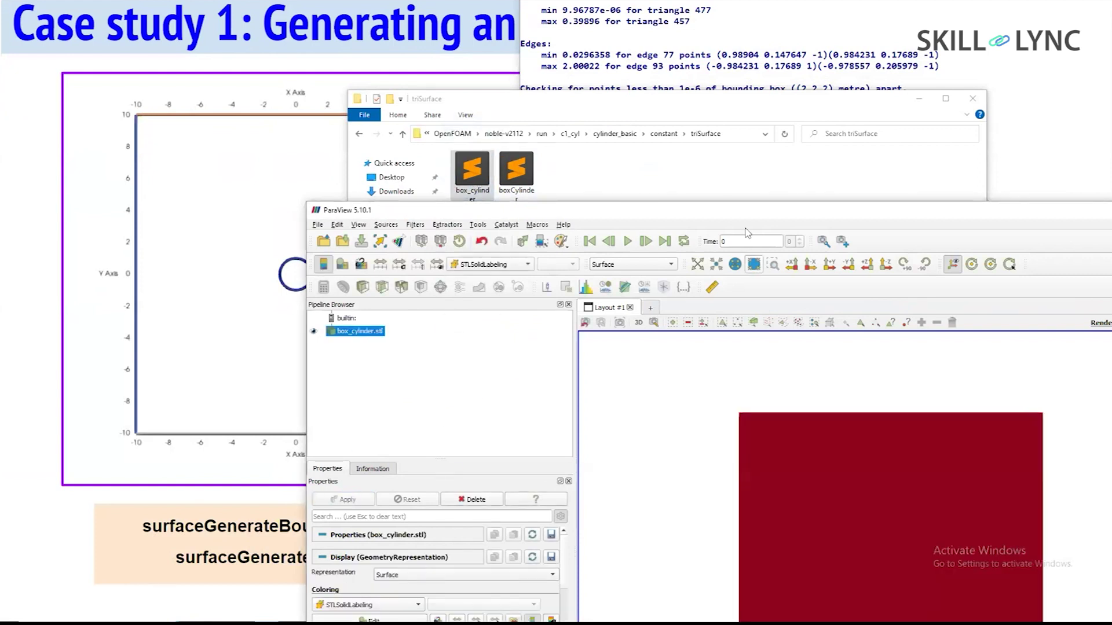
# - Lower the opacity of box_cylinder.stl to 0.46 so the inner cylinder can be seen
pyautogui.press('super+Up')
pyautogui.moveTo(760, 392); pyautogui.dragTo(670, 427)
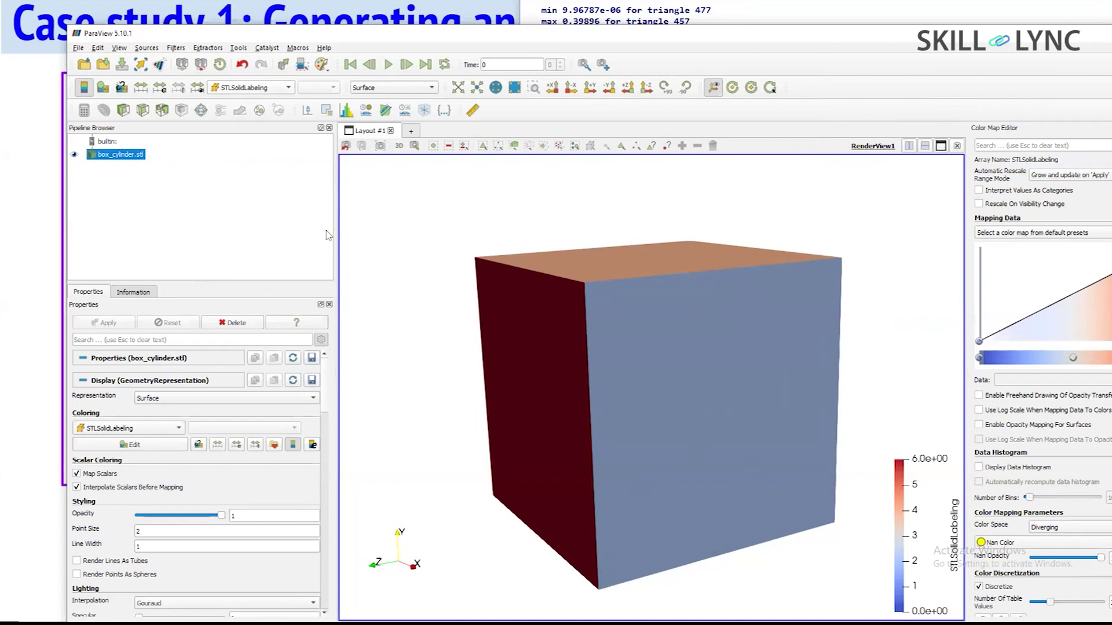
pyautogui.moveTo(210, 517); pyautogui.dragTo(176, 516)
pyautogui.moveTo(457, 447); pyautogui.dragTo(454, 451)
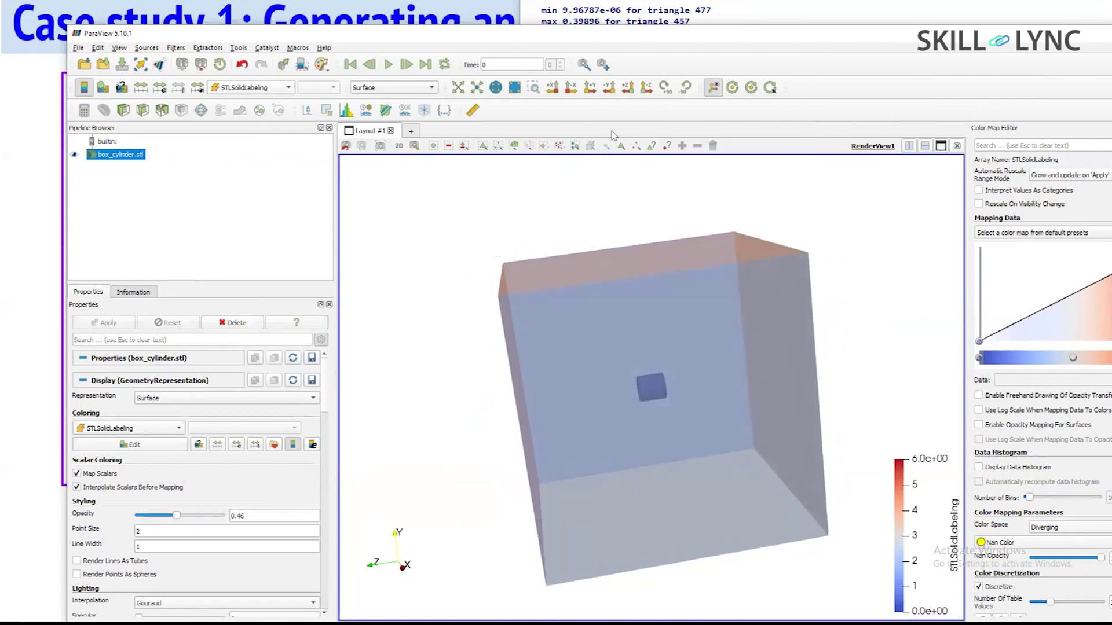
# - Inspect the cylinder inside the bounding box along the Z axis and at an angle, and minimize ParaView
pyautogui.click(646, 88)
pyautogui.moveTo(714, 356); pyautogui.dragTo(637, 391)
pyautogui.scroll(3, 637, 391)
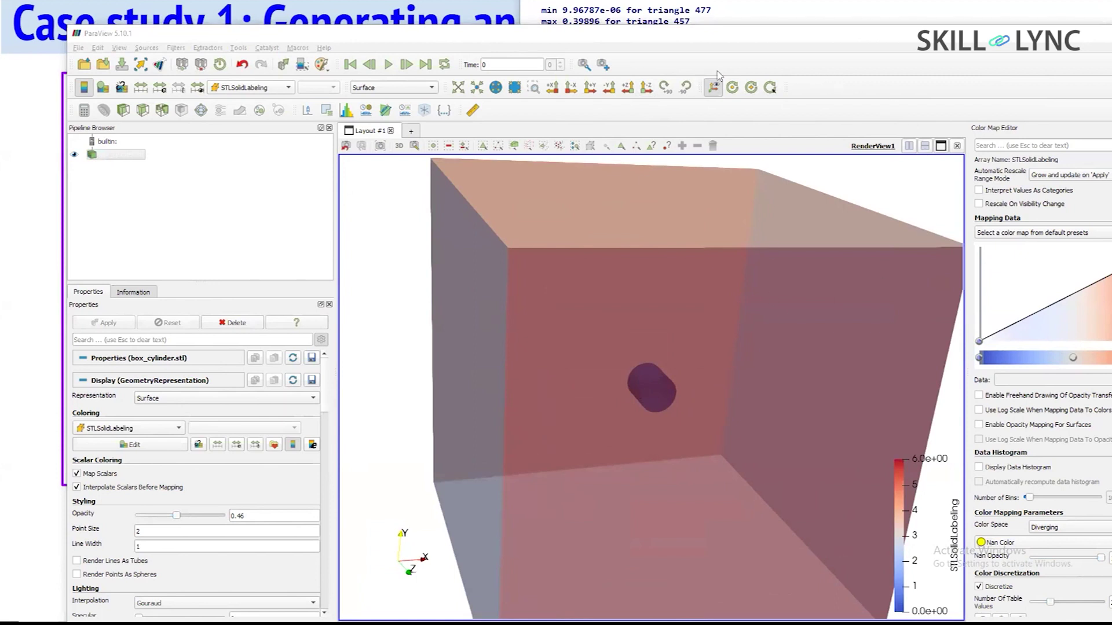
pyautogui.moveTo(681, 356); pyautogui.dragTo(640, 378)
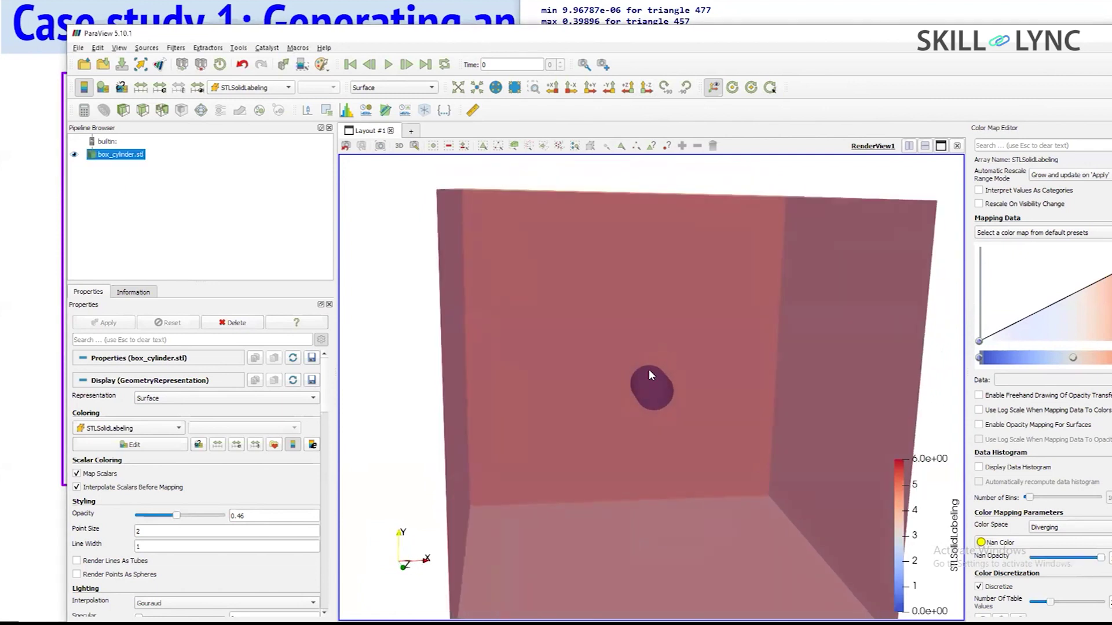
pyautogui.scroll(-4, 648, 370)
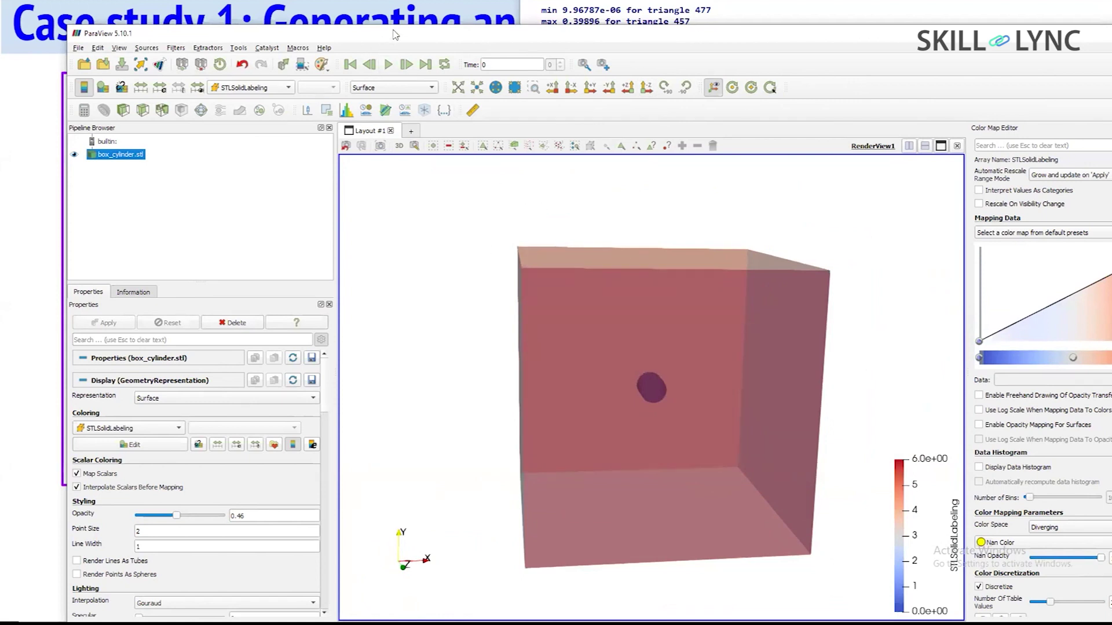
pyautogui.moveTo(395, 35); pyautogui.dragTo(249, 95)
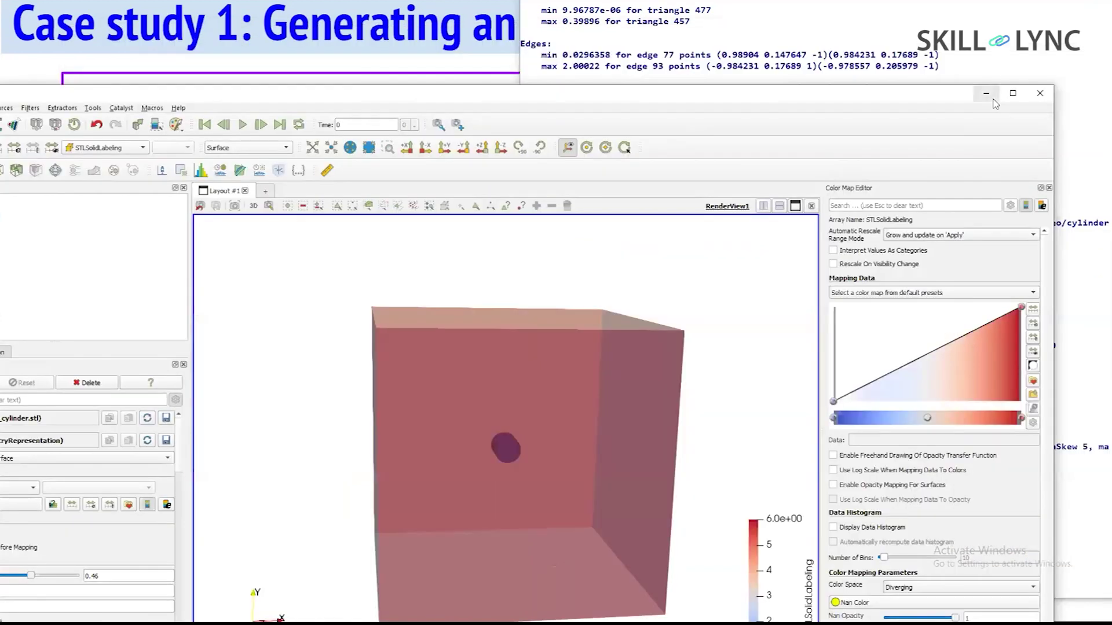
pyautogui.click(992, 97)
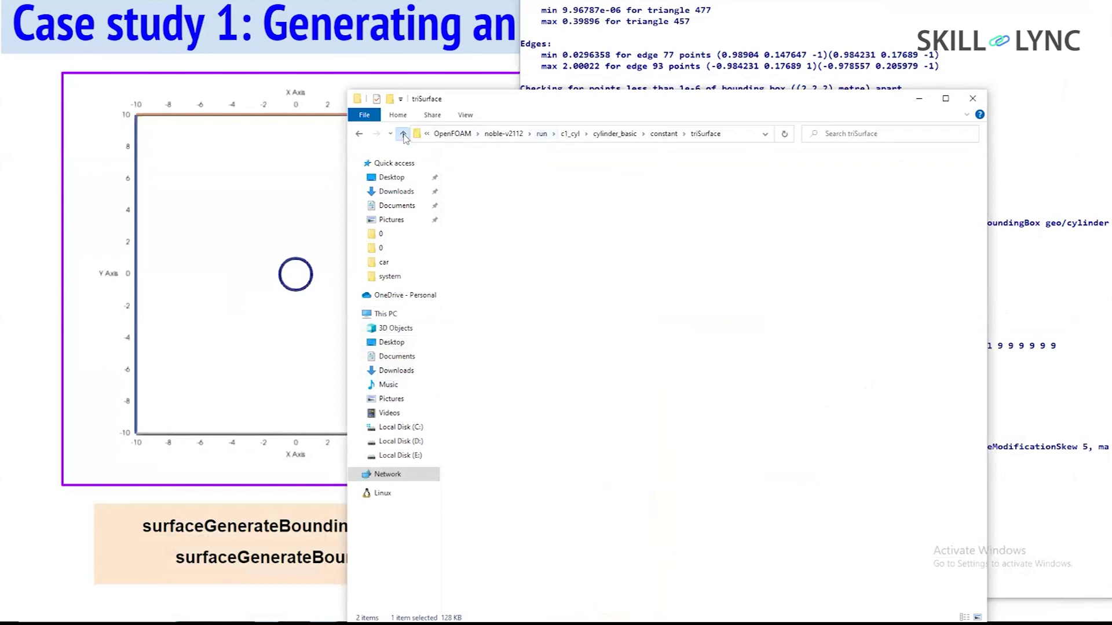
# - Open the meshDict file from the case's system folder with Notepad
pyautogui.click(402, 134)
pyautogui.click(403, 134)
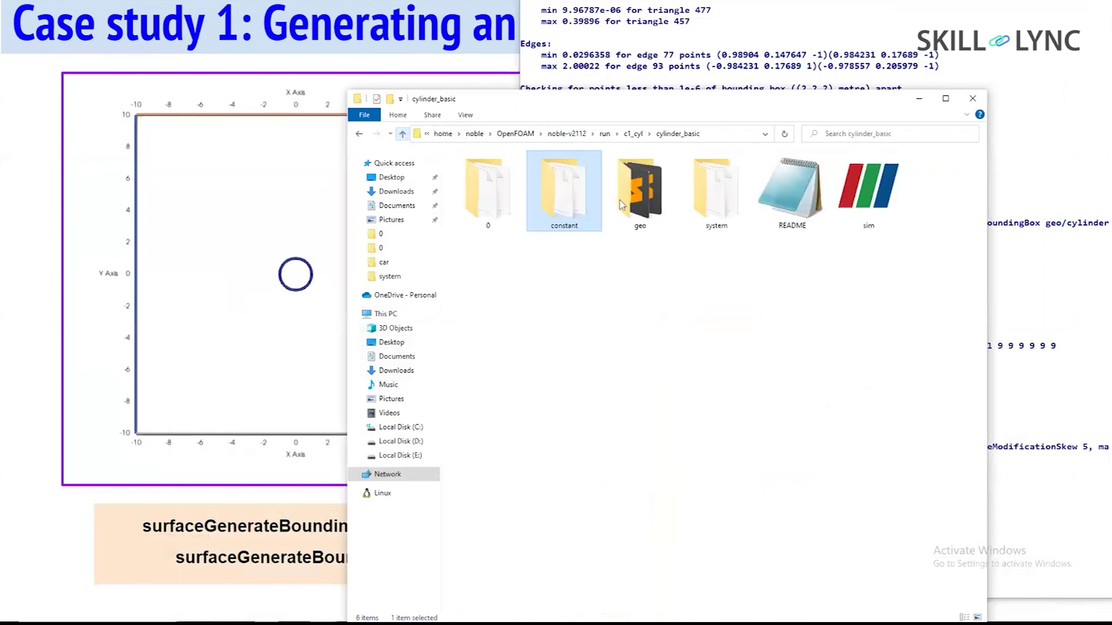
pyautogui.click(716, 197)
pyautogui.doubleClick(716, 200)
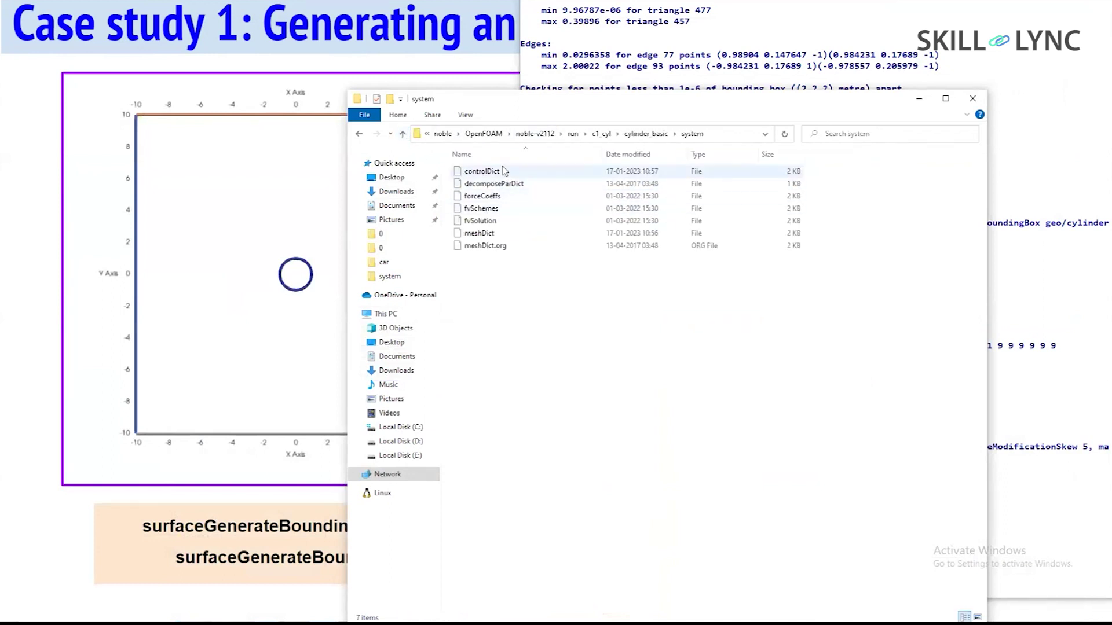
pyautogui.click(491, 233)
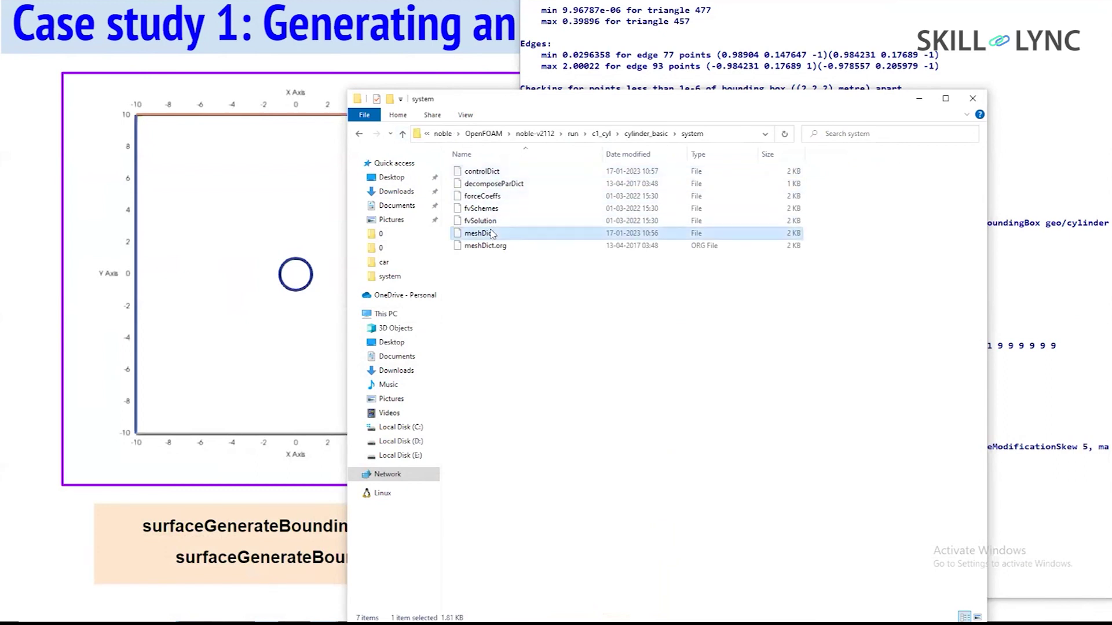
pyautogui.doubleClick(491, 233)
pyautogui.click(484, 195)
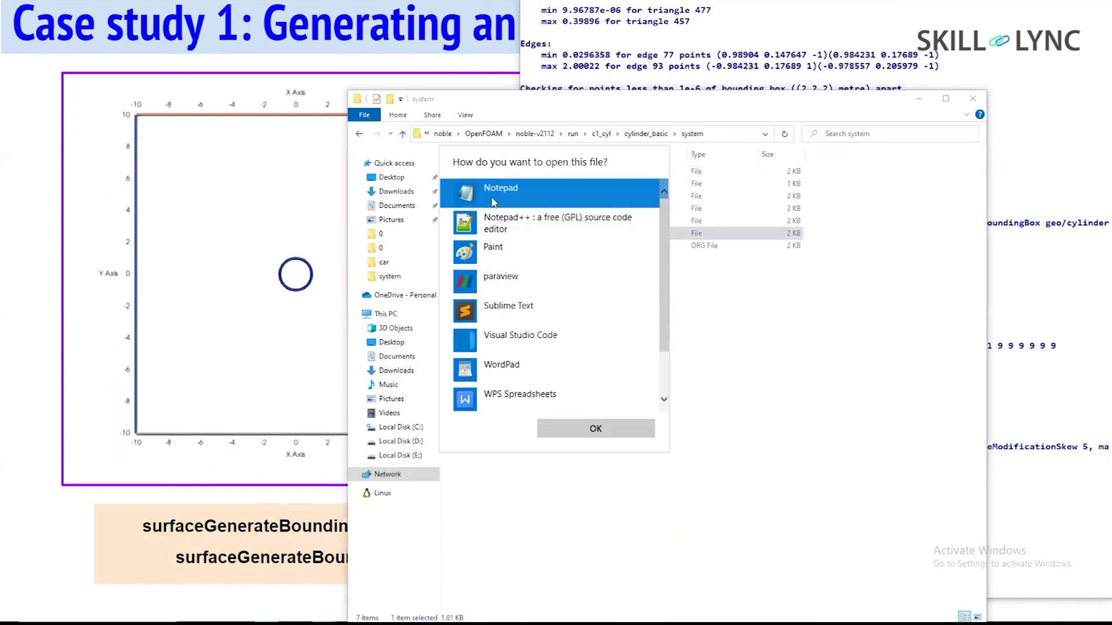
pyautogui.click(633, 491)
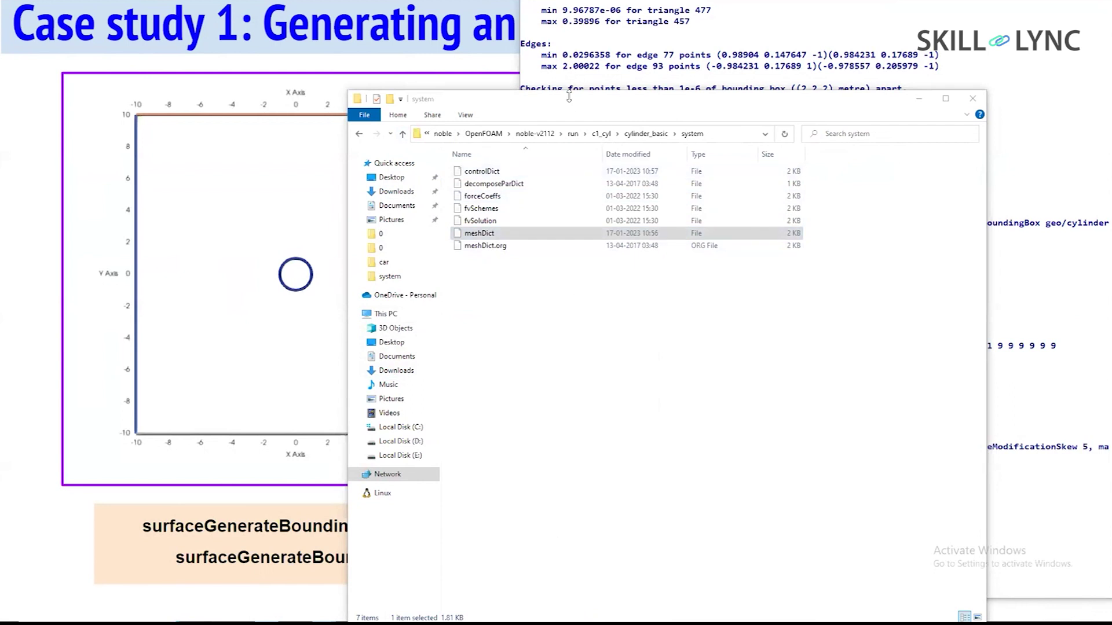
# - Switch to the Notepad window containing meshDict and maximize it
pyautogui.moveTo(570, 98); pyautogui.dragTo(512, 103)
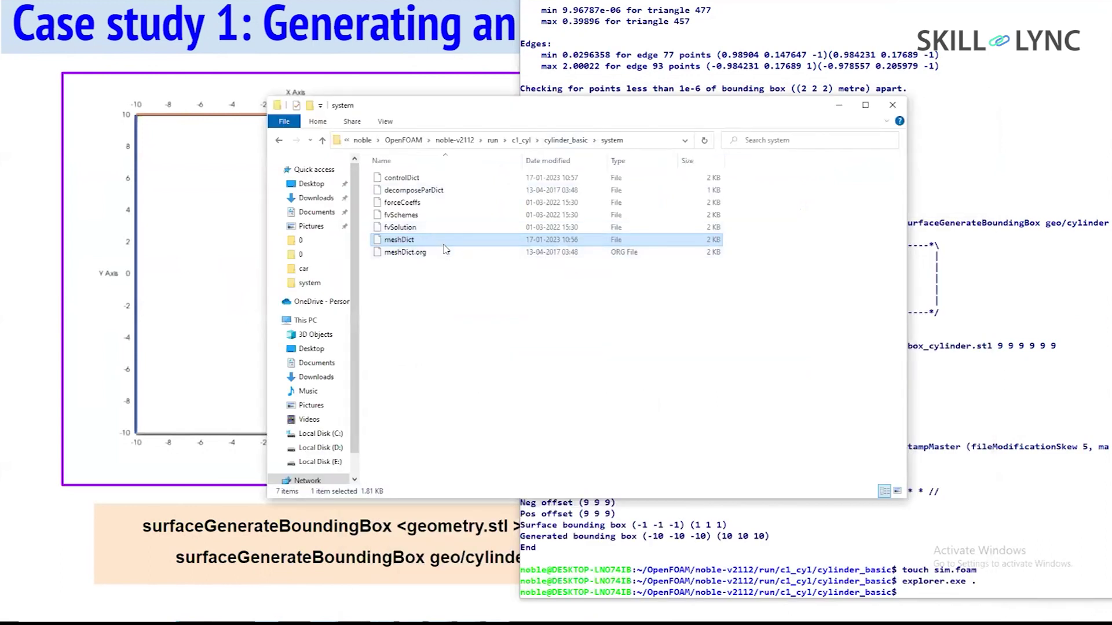
pyautogui.press('alt')
pyautogui.click(418, 241)
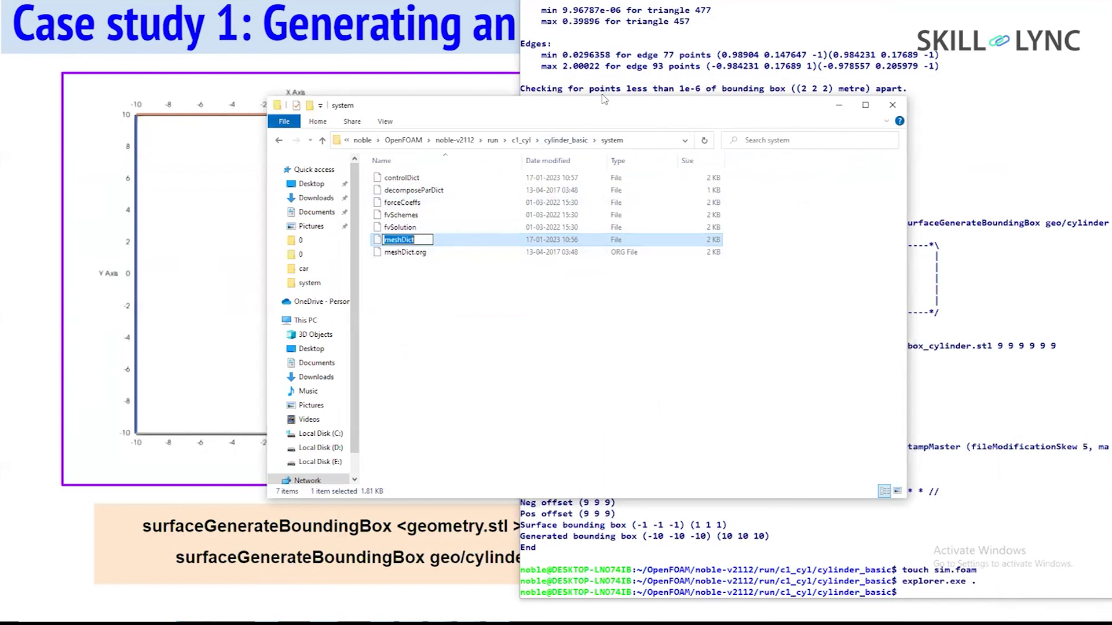
pyautogui.hotkey('alt', 'Tab')
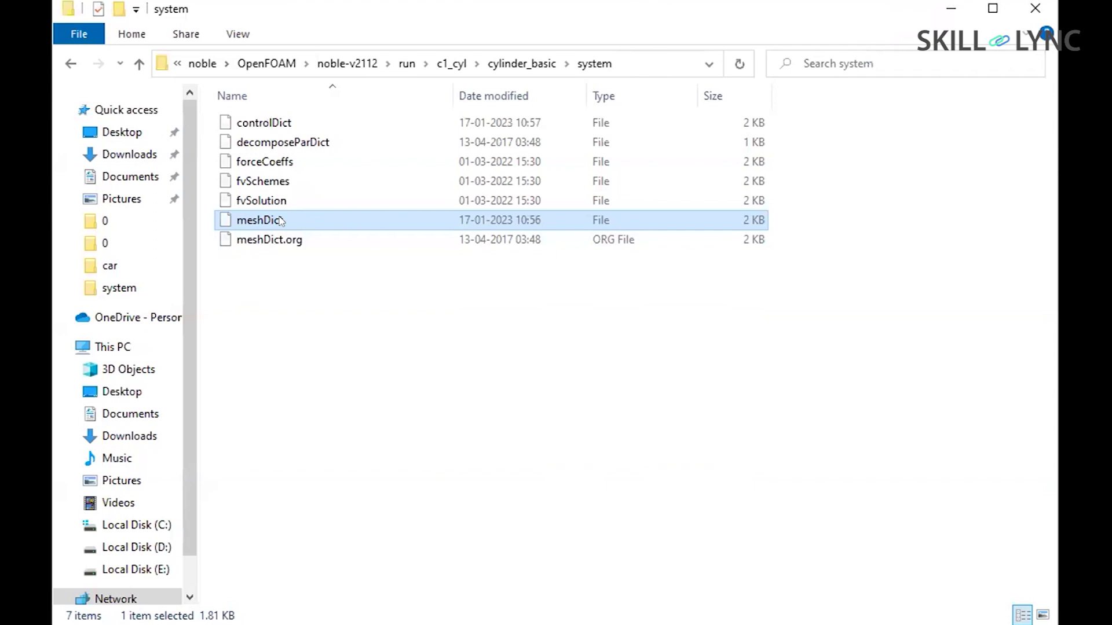
pyautogui.hotkey('alt', 'Tab')
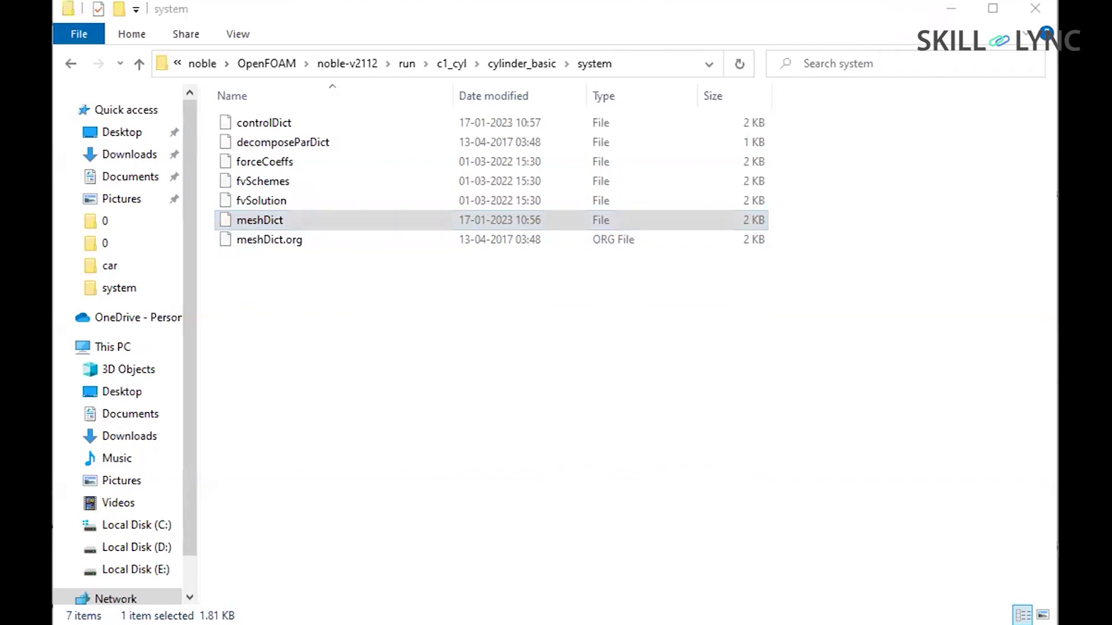
pyautogui.hotkey('alt', 'Tab')
pyautogui.hotkey('alt', 'Tab')
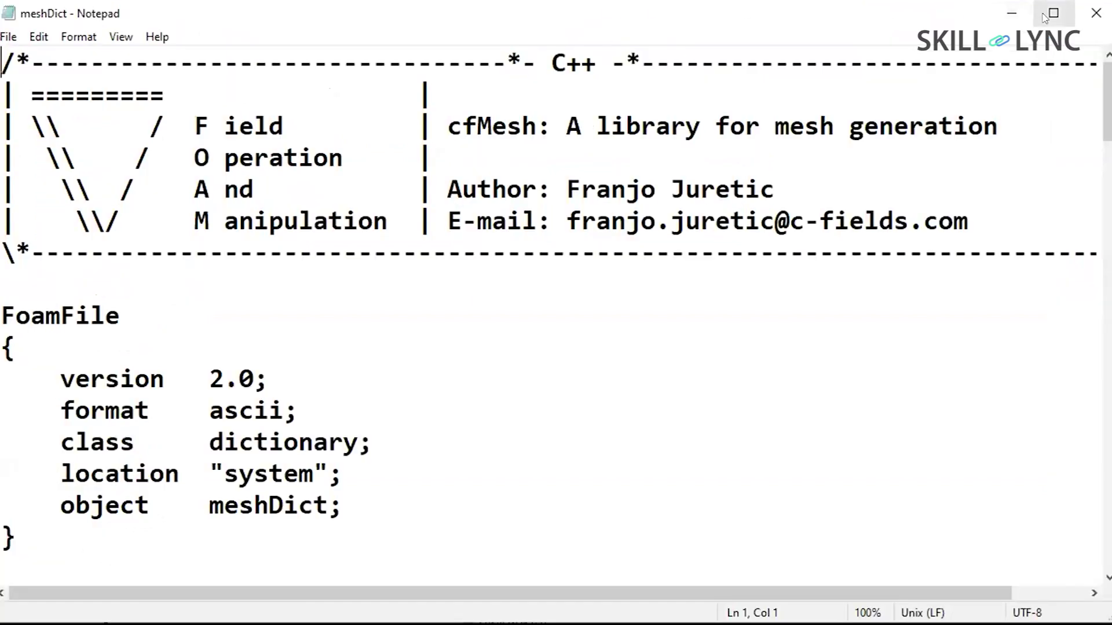
pyautogui.click(1046, 15)
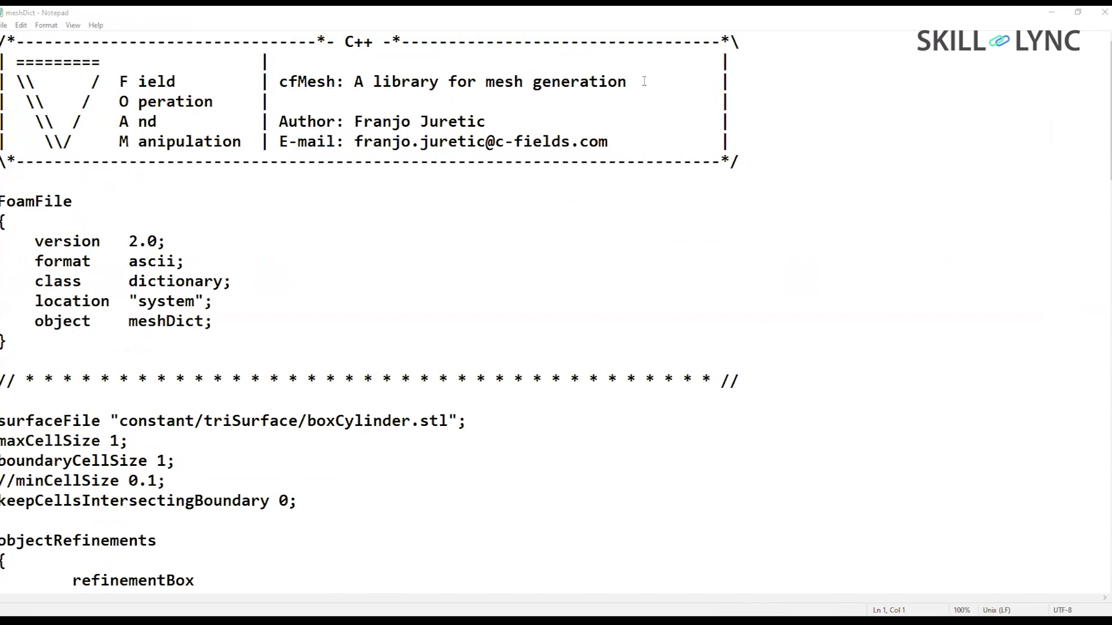
# - Examine the surfaceFile entry in meshDict and select its STL file path
pyautogui.scroll(-3, 456, 224)
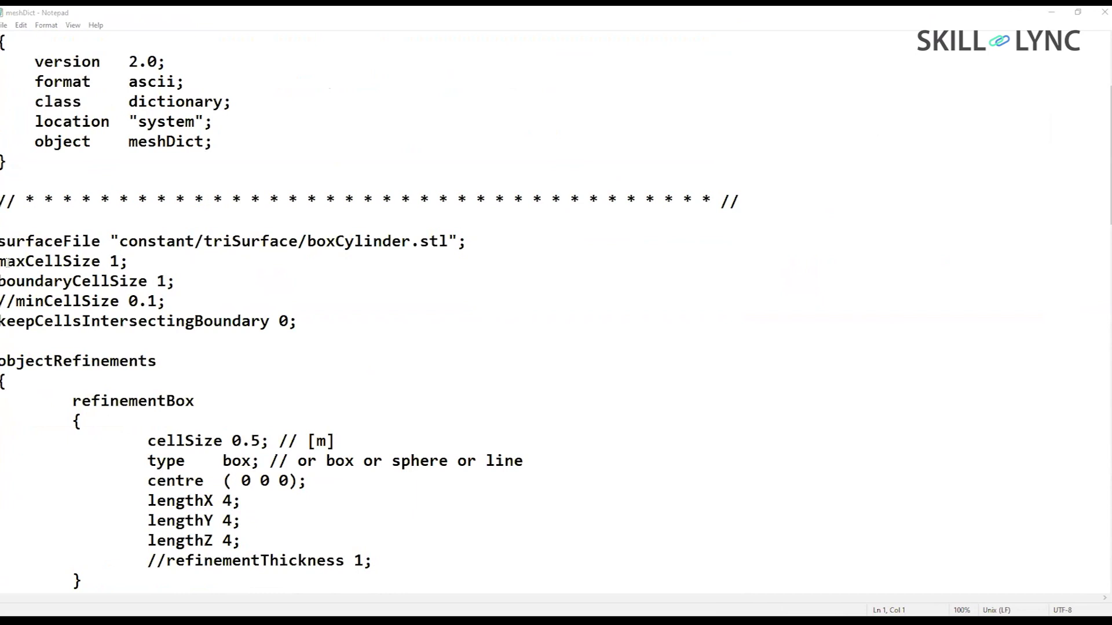
pyautogui.doubleClick(104, 238)
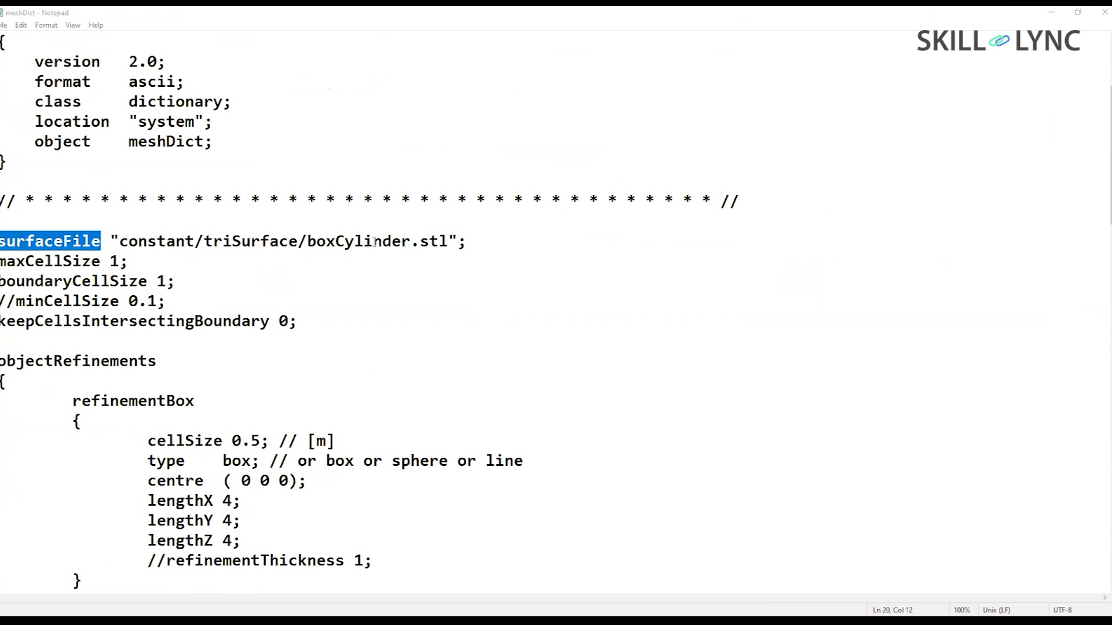
pyautogui.moveTo(110, 241); pyautogui.dragTo(467, 242)
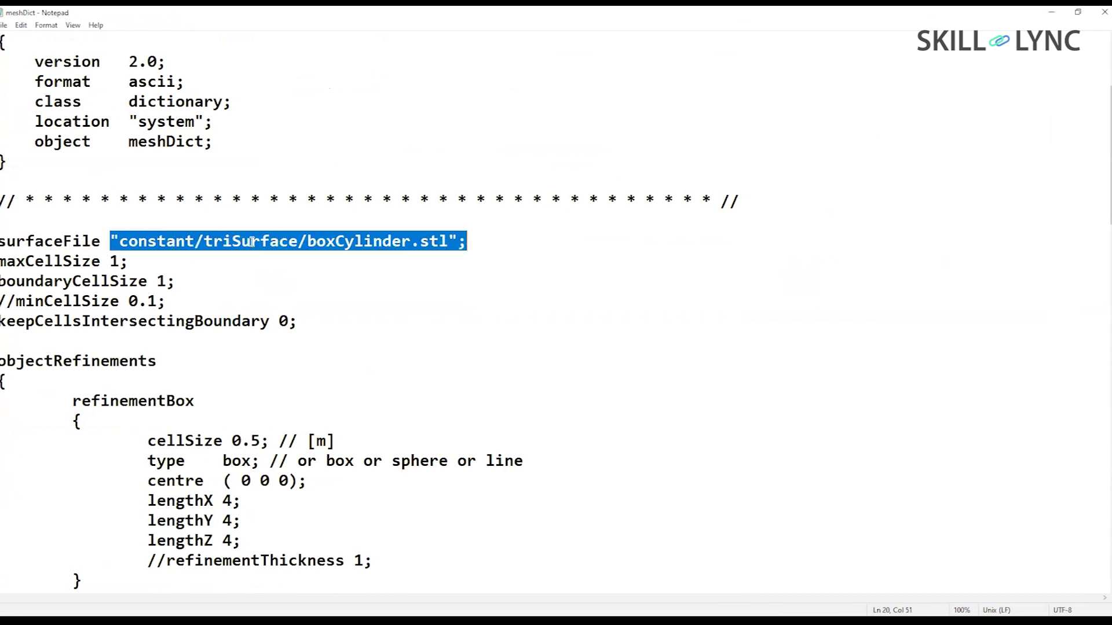
# - Examine the maxCellSize and refinementBox cell size settings in meshDict and select the objectRefinements and localRefinement blocks
pyautogui.click(166, 262)
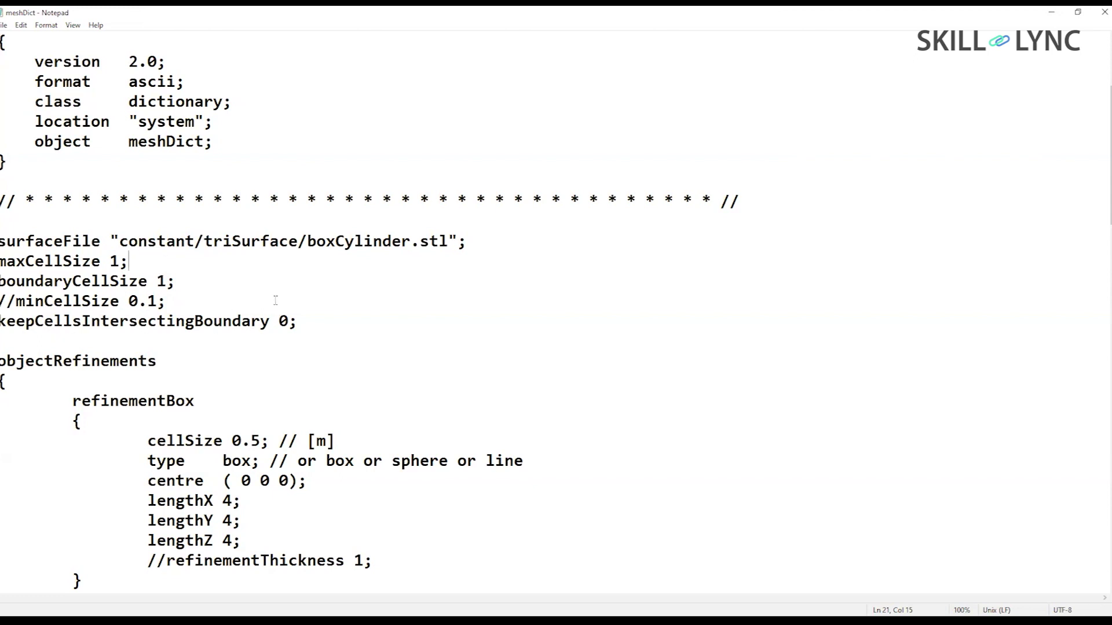
pyautogui.scroll(-2, 275, 300)
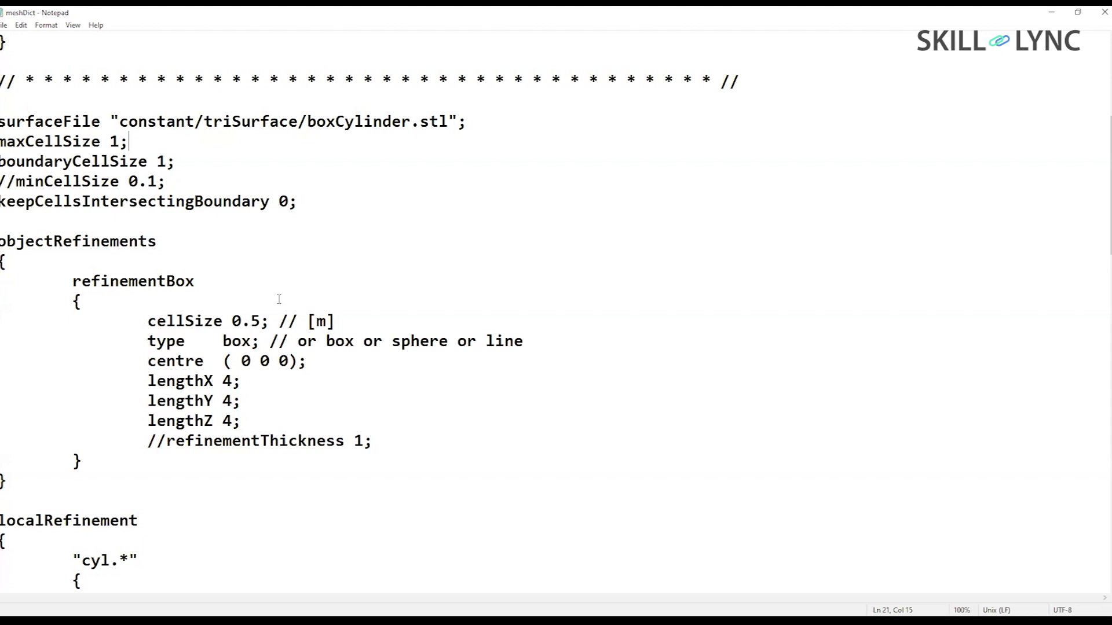
pyautogui.moveTo(232, 321); pyautogui.dragTo(260, 321)
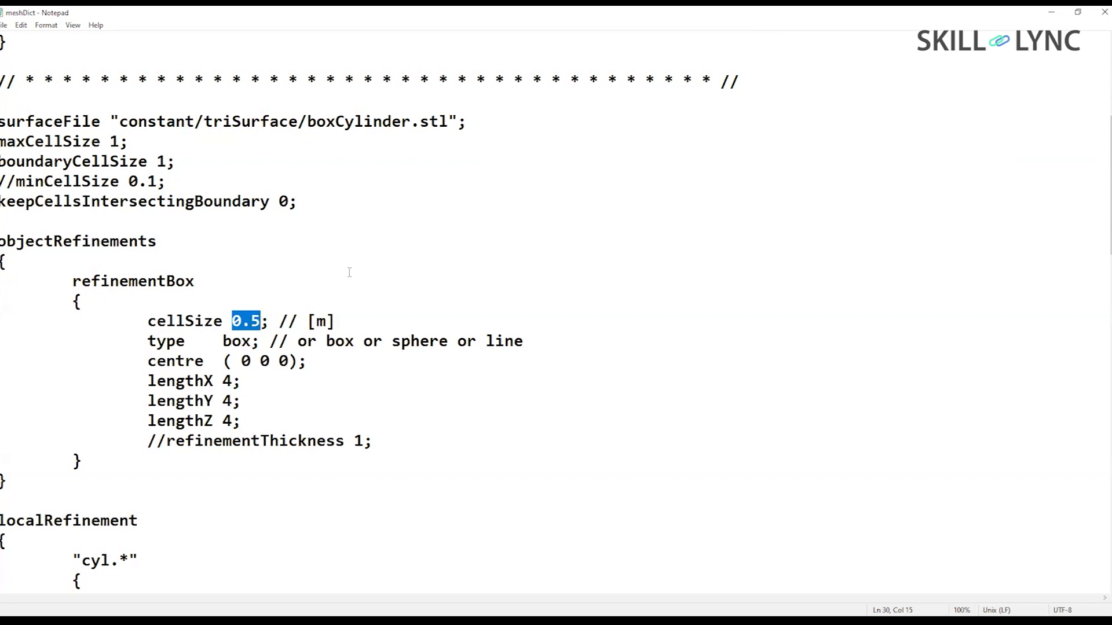
pyautogui.moveTo(130, 142); pyautogui.dragTo(1, 142)
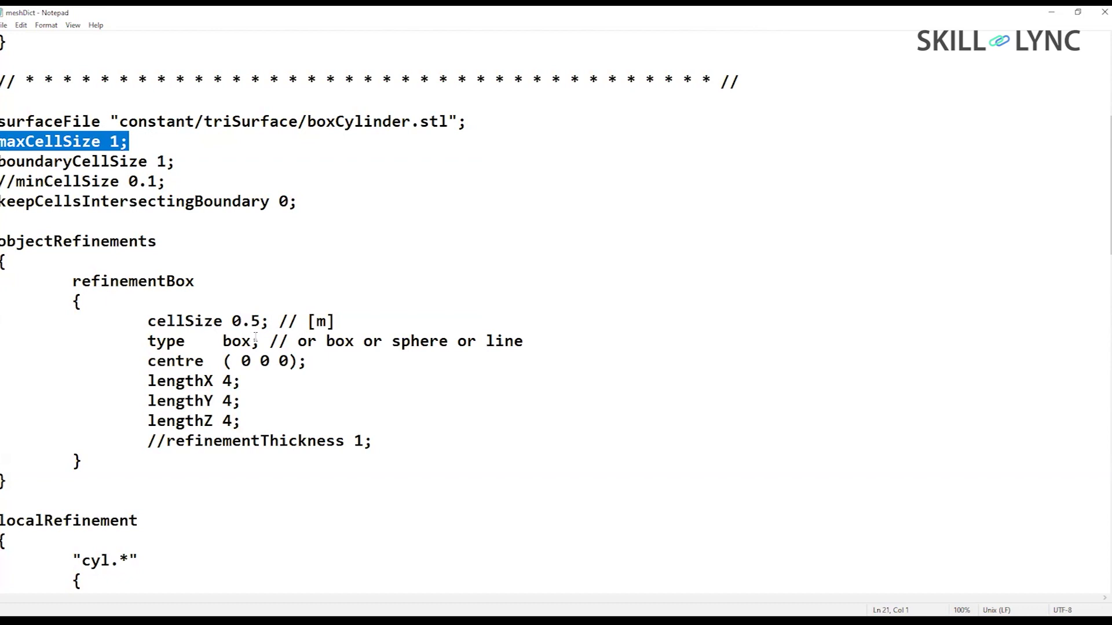
pyautogui.scroll(-2, 293, 323)
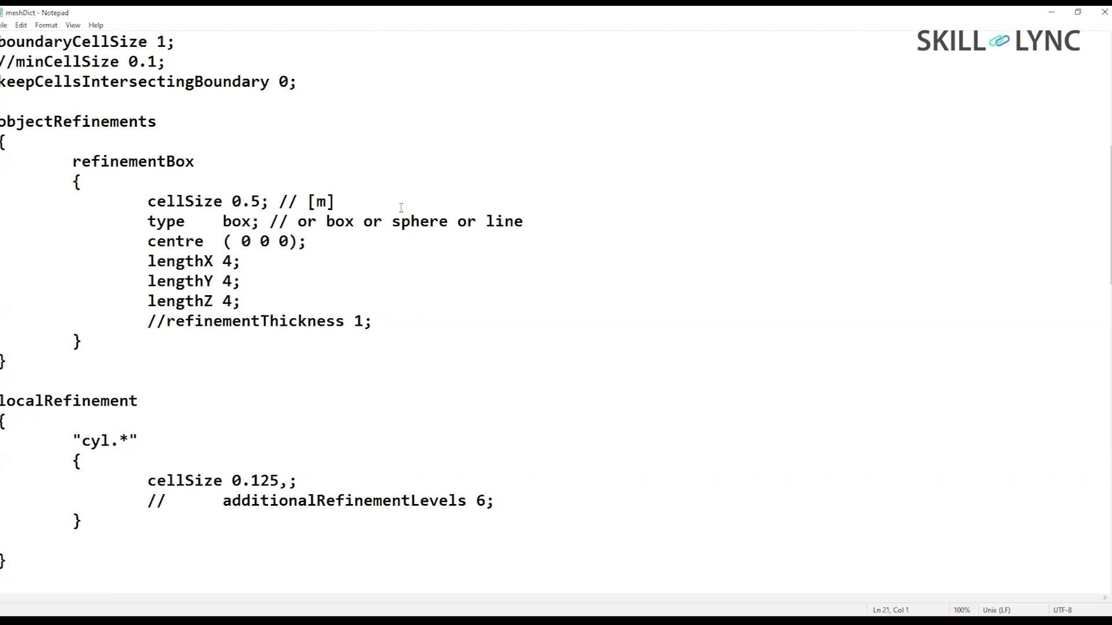
pyautogui.moveTo(2, 119); pyautogui.dragTo(127, 559)
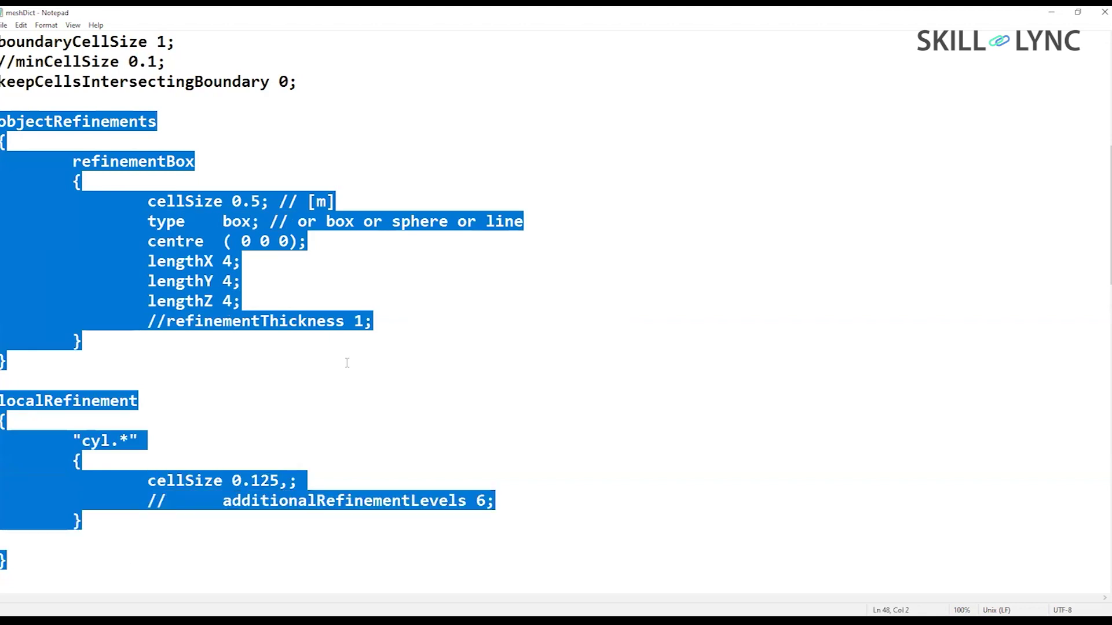
# - Review the boundaryLayers, renameBoundary patch names and types, and workflowControls sections of meshDict
pyautogui.scroll(-8, 417, 297)
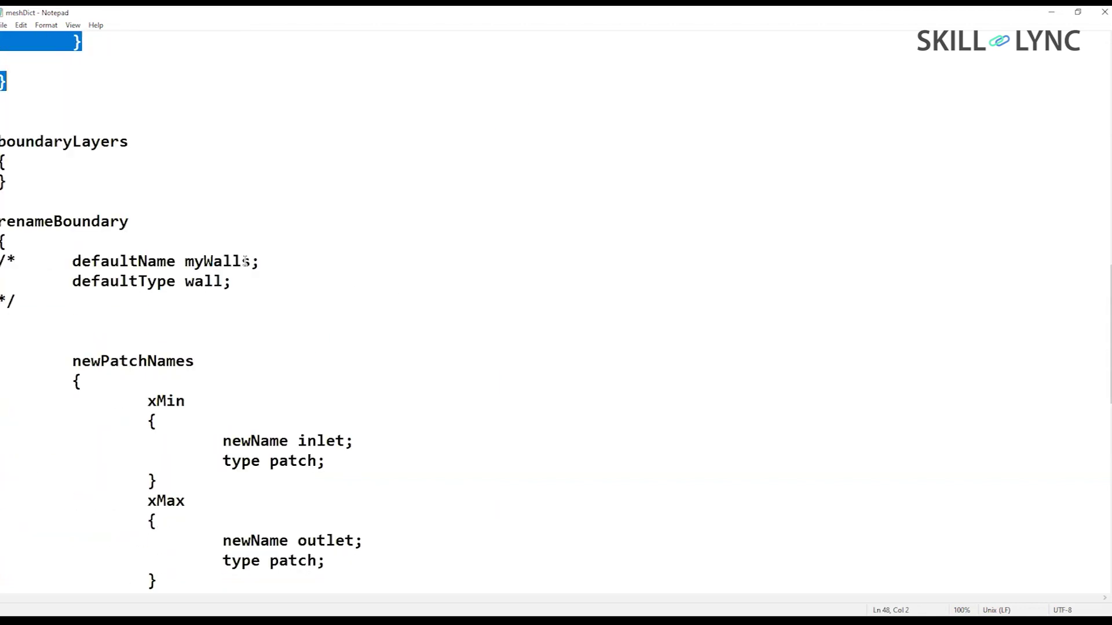
pyautogui.scroll(-4, 245, 261)
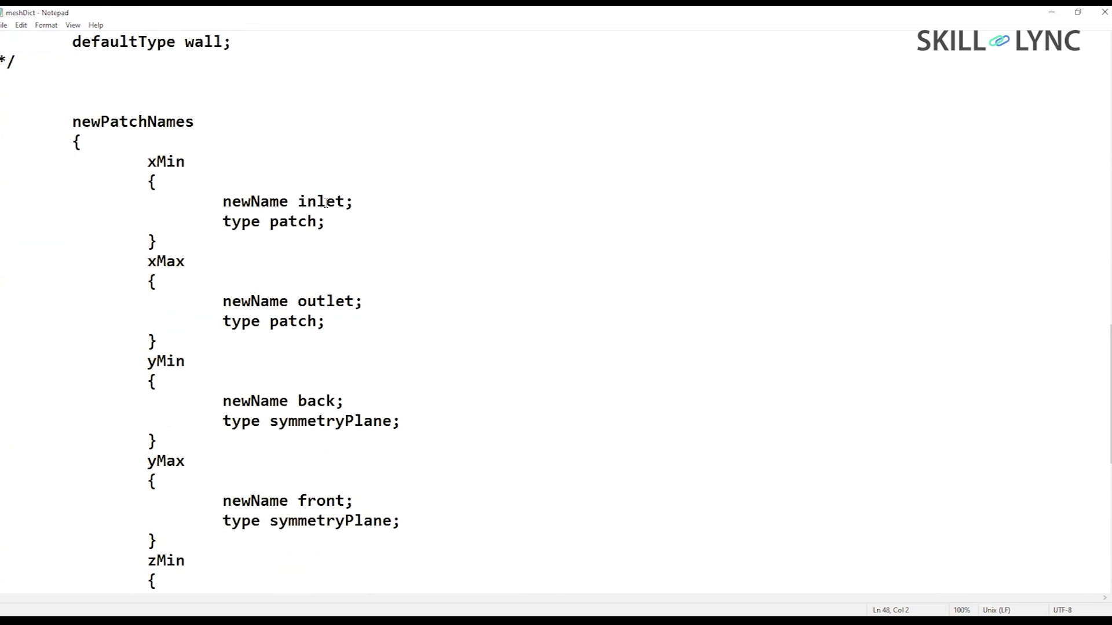
pyautogui.scroll(-5, 354, 310)
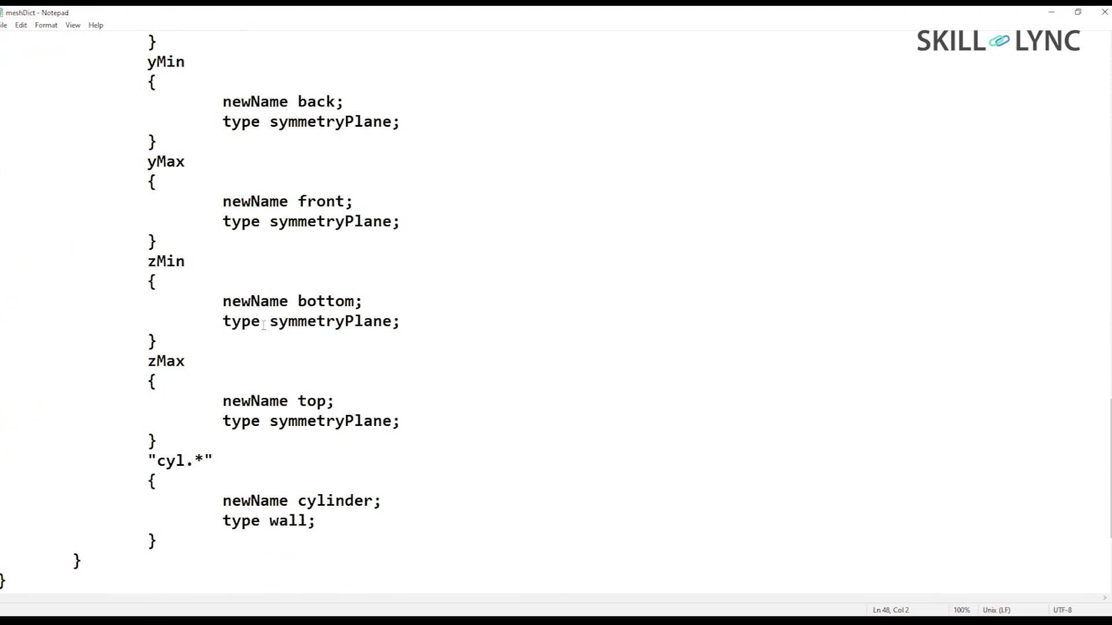
pyautogui.scroll(-3, 263, 326)
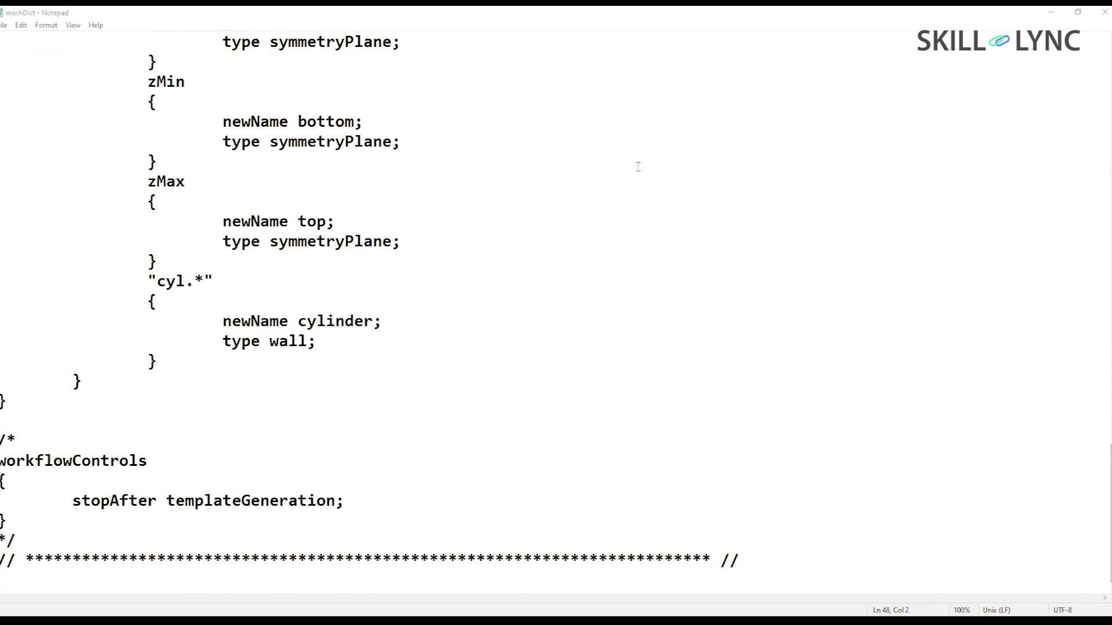
pyautogui.scroll(8, 638, 167)
pyautogui.scroll(3, 638, 167)
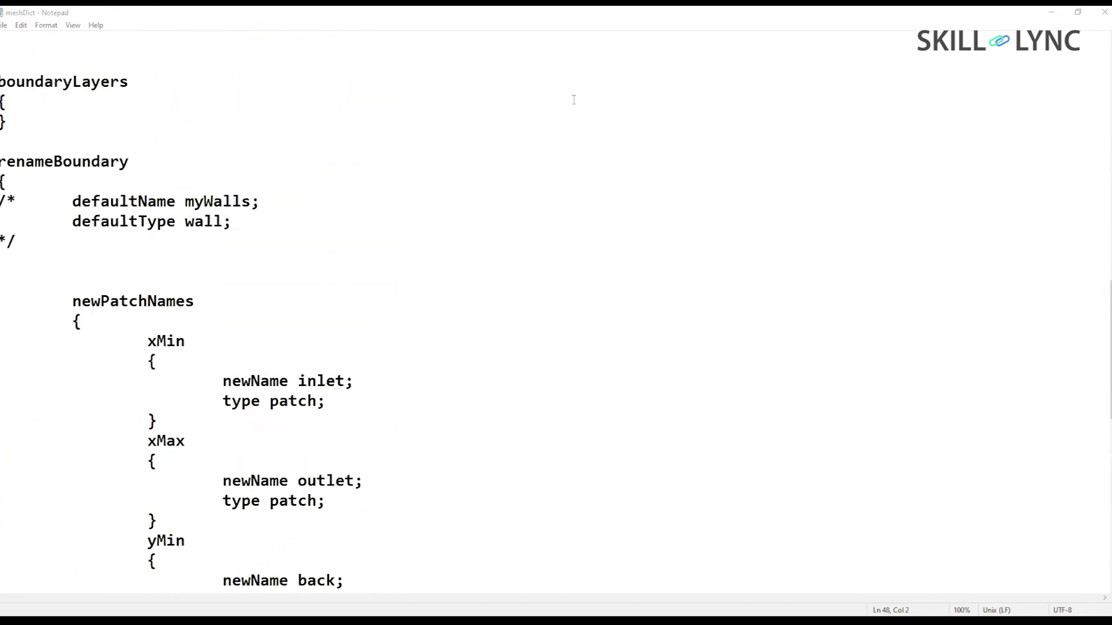
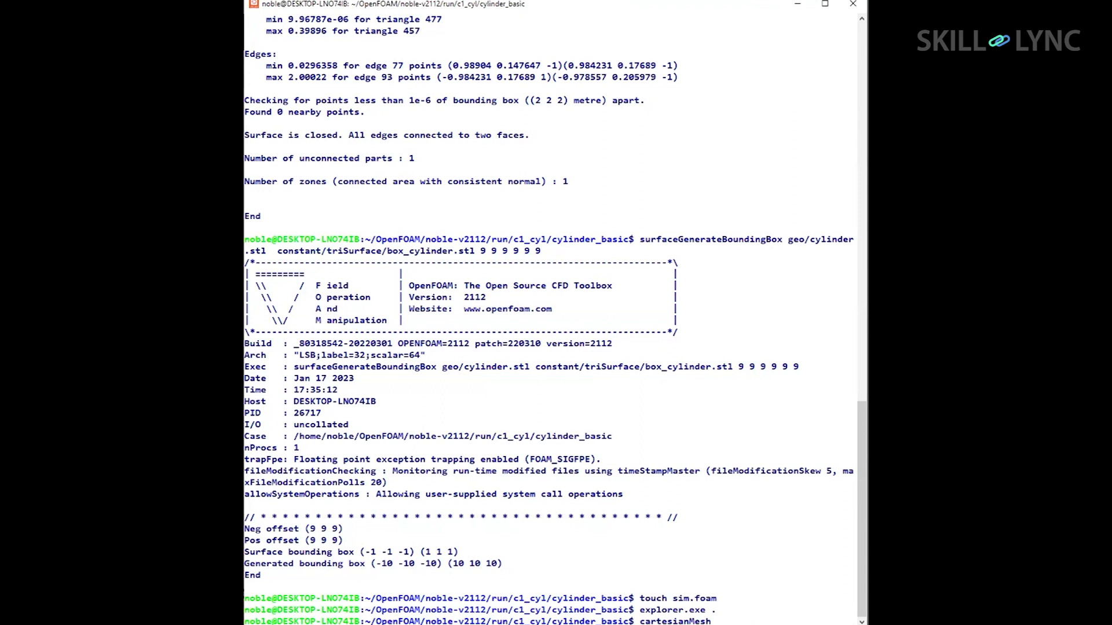
# - Clear the pending cartesianMesh command in the terminal, change to the system folder and list its files
pyautogui.press('BackSpace')
pyautogui.press('BackSpace')
pyautogui.press('BackSpace')
pyautogui.press('BackSpace')
pyautogui.press('BackSpace')
pyautogui.press('BackSpace')
pyautogui.press('BackSpace')
pyautogui.press('BackSpace')
pyautogui.press('BackSpace')
pyautogui.press('BackSpace')
pyautogui.press('BackSpace')
pyautogui.press('BackSpace')
pyautogui.press('BackSpace')
pyautogui.write('cd system/')
pyautogui.press('Return')
pyautogui.write('ls')
pyautogui.press('Return')
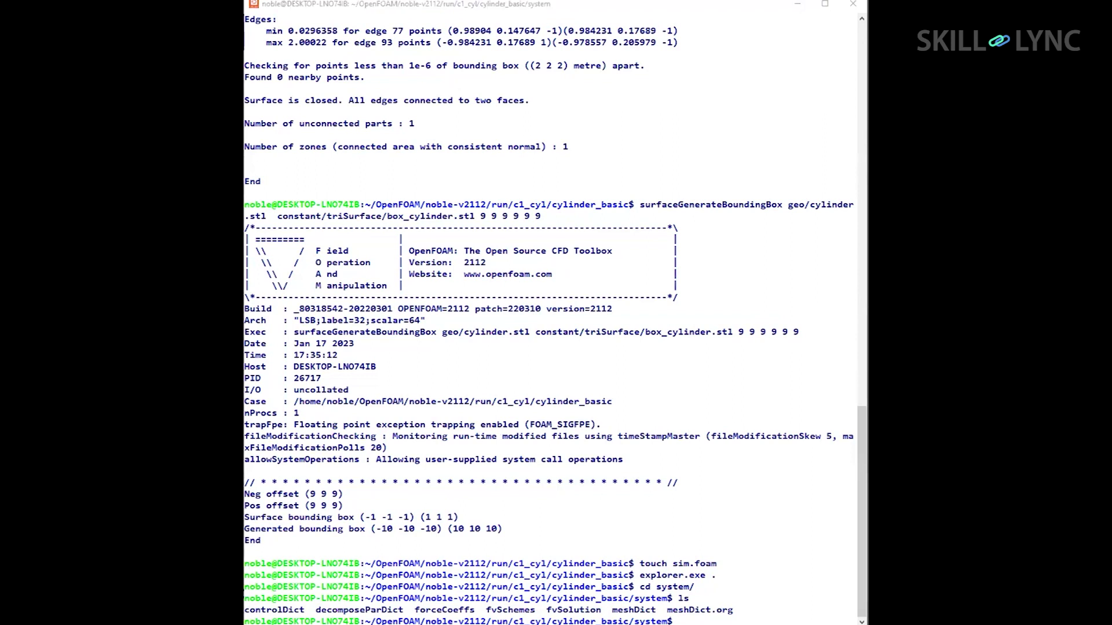
# - Return to the cylinder_basic case folder and run cartesianMesh
pyautogui.write('cd')
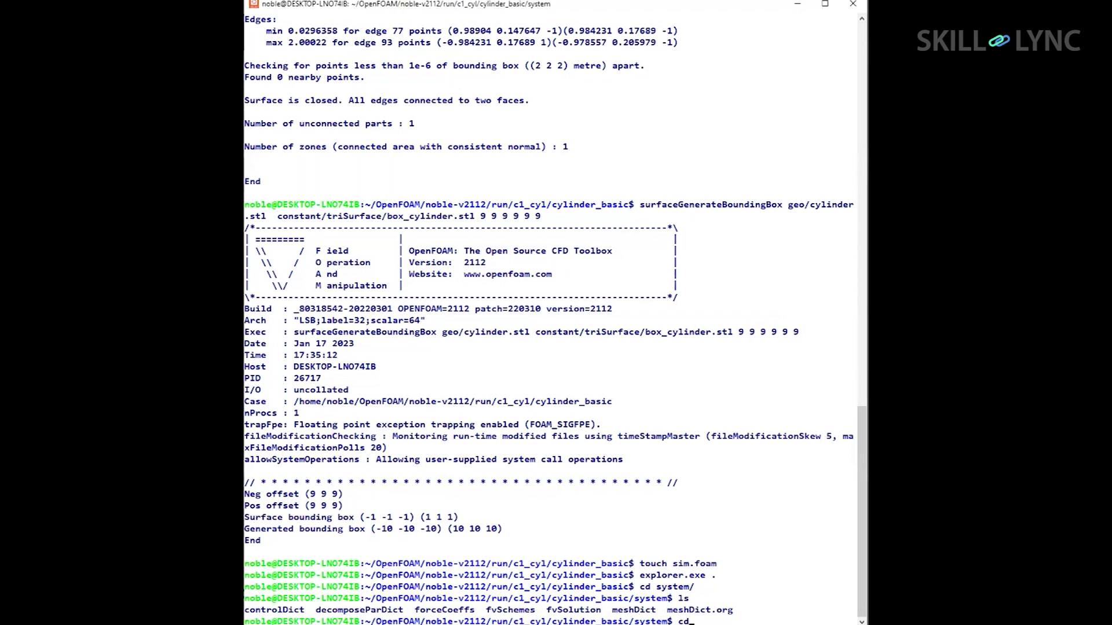
pyautogui.write(' ..')
pyautogui.press('Return')
pyautogui.write('ca')
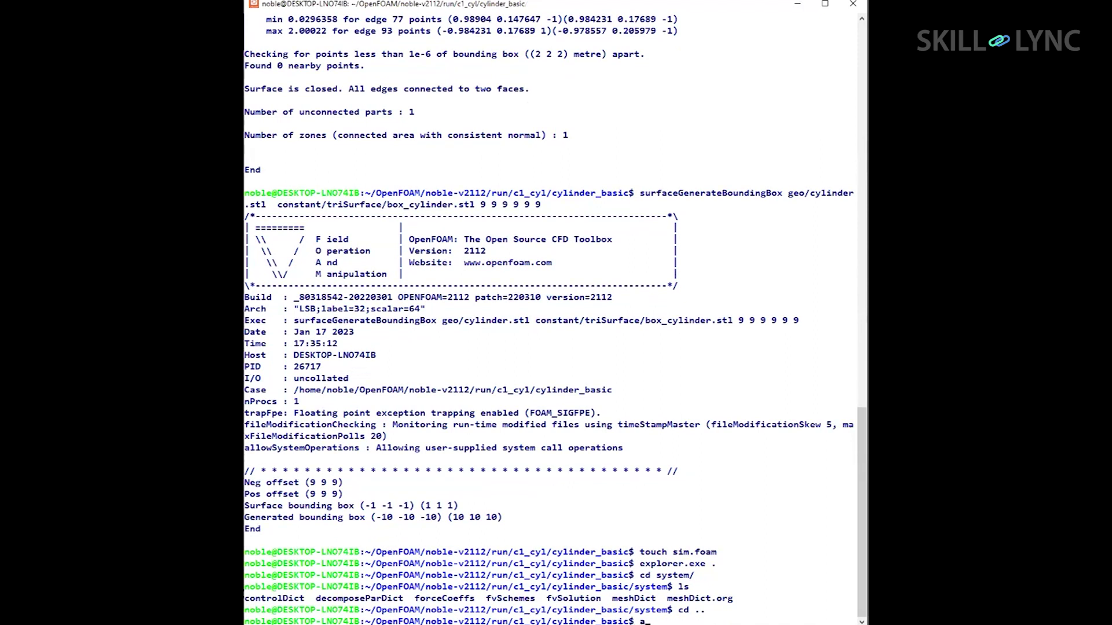
pyautogui.write('rtesianMesh')
pyautogui.press('Return')
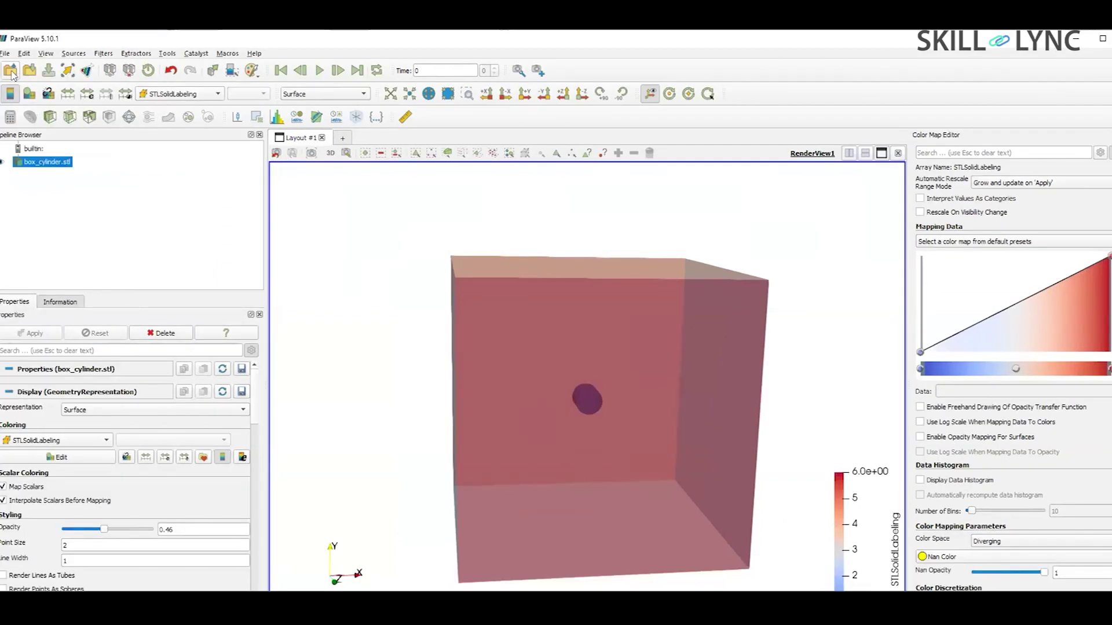
# - Switch to ParaView and load sim.foam from the cylinder_basic case folder with its internalMesh region
pyautogui.click(11, 71)
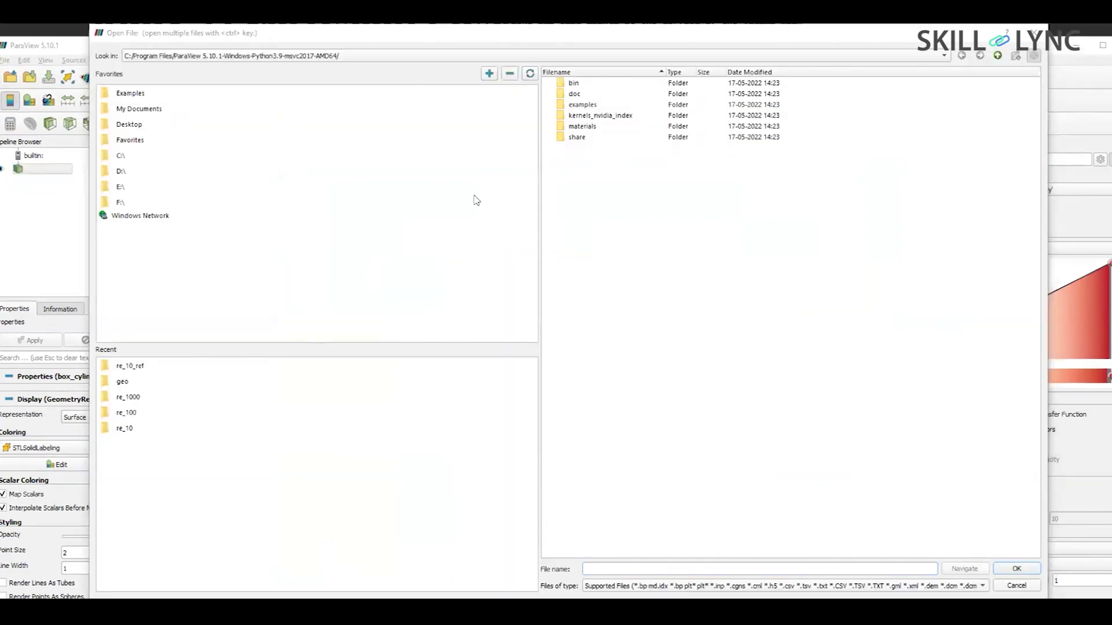
pyautogui.click(121, 369)
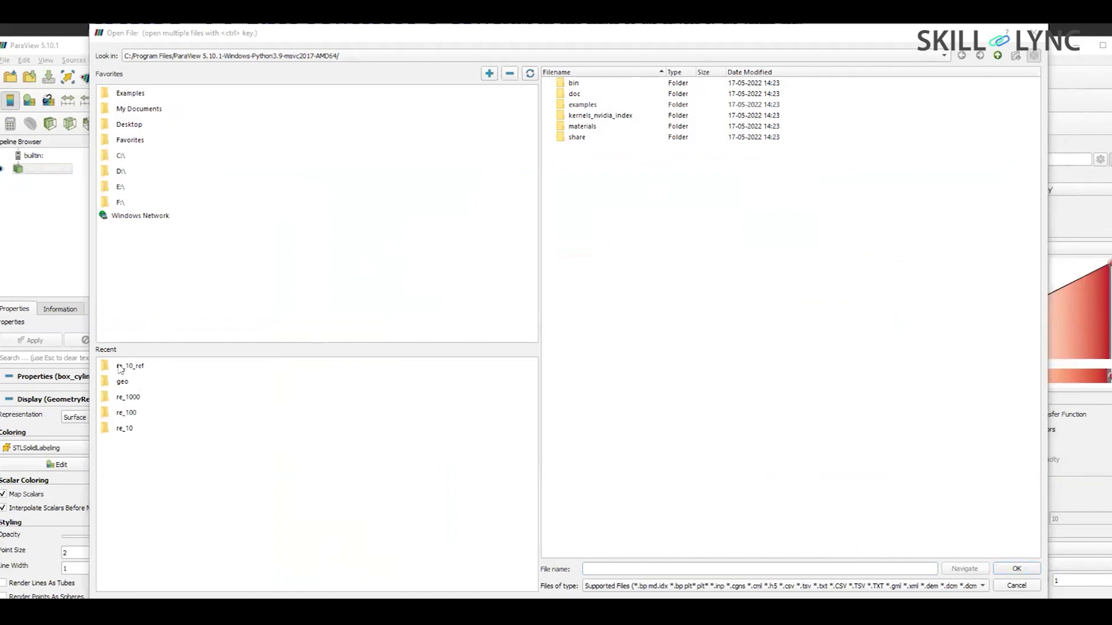
pyautogui.click(997, 56)
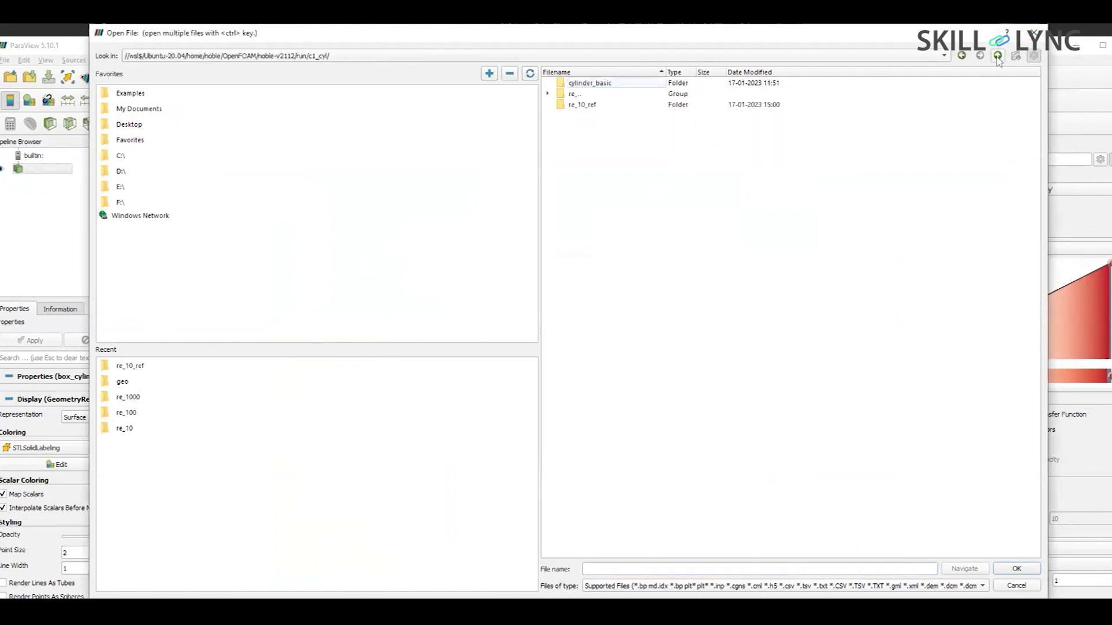
pyautogui.doubleClick(574, 85)
pyautogui.click(580, 127)
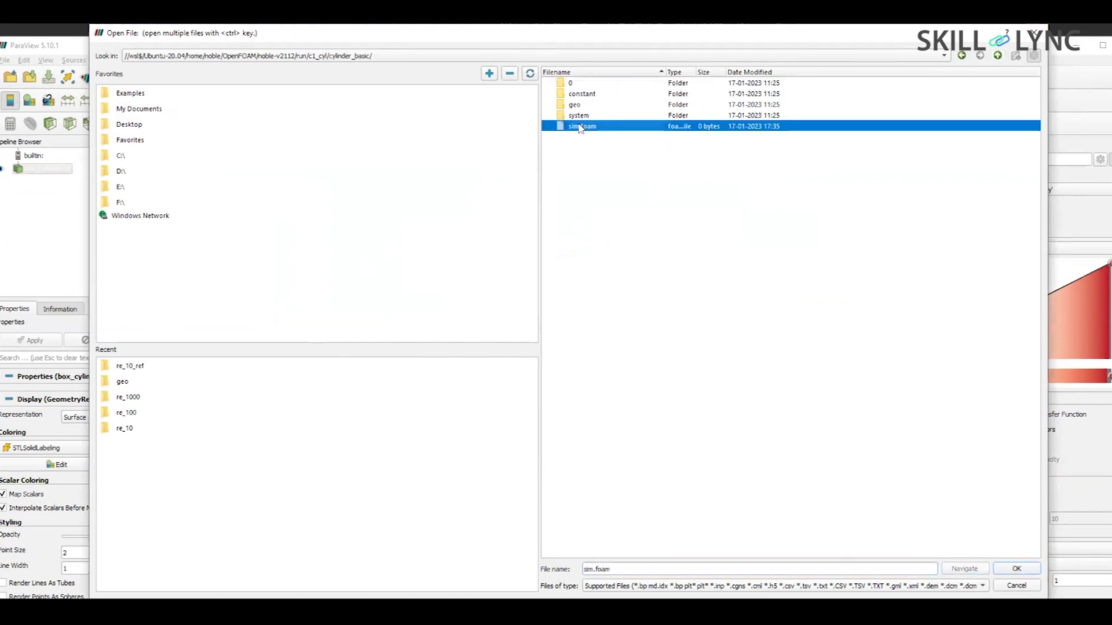
pyautogui.doubleClick(579, 128)
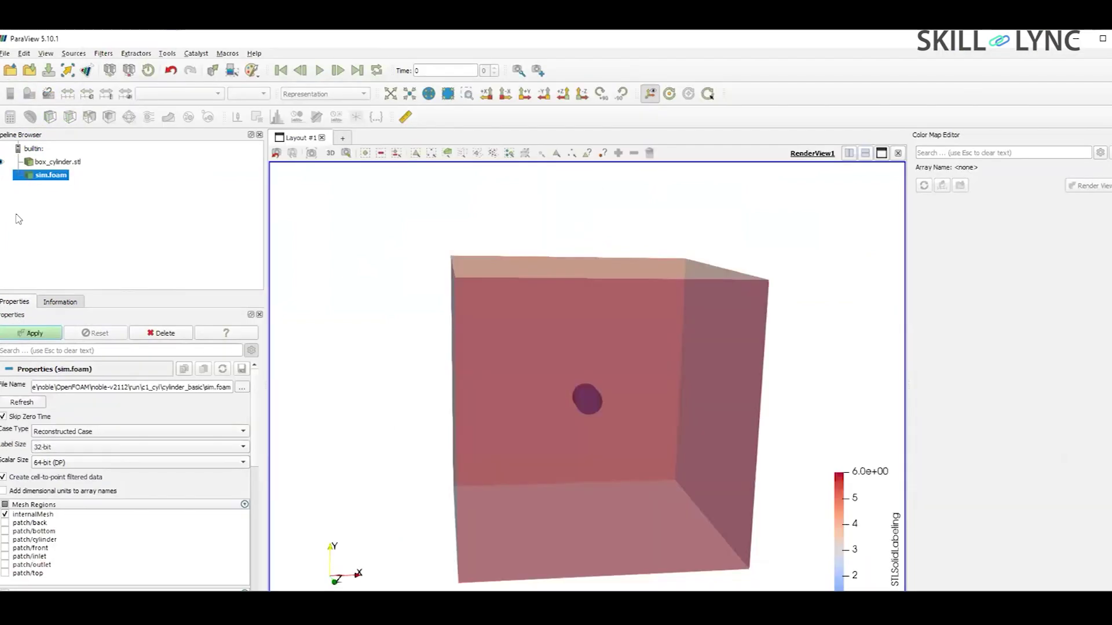
pyautogui.click(32, 334)
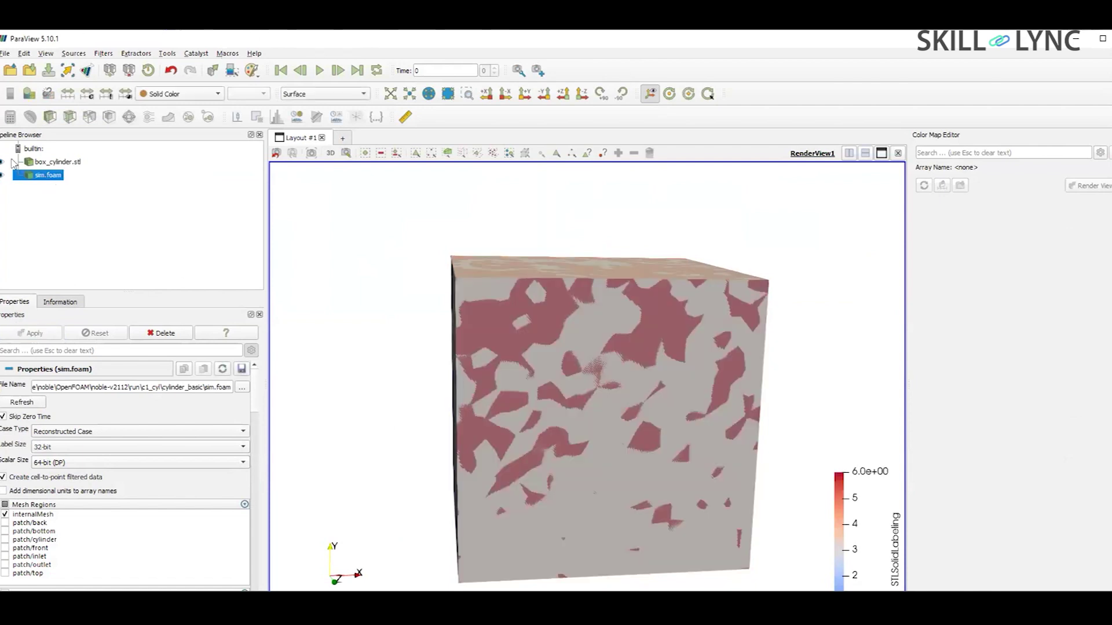
# - Show the sim.foam mesh as Surface With Edges with box_cylinder.stl hidden
pyautogui.click(350, 93)
pyautogui.click(313, 116)
pyautogui.moveTo(440, 306); pyautogui.dragTo(464, 287)
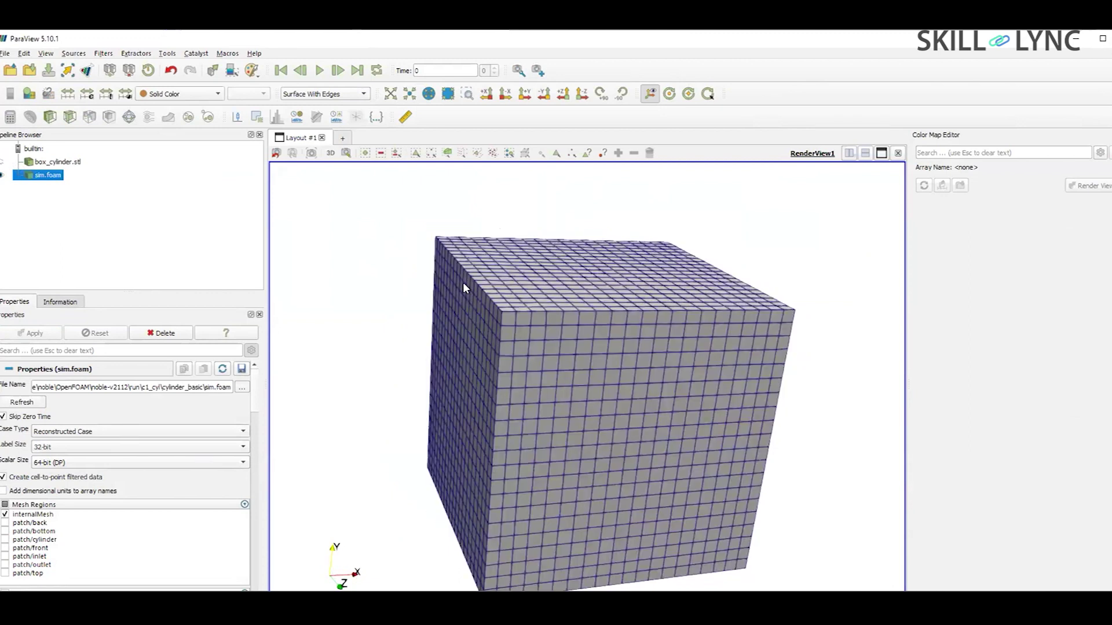
# - Reduce the opacity of the sim.foam mesh to 0.54
pyautogui.moveTo(515, 455); pyautogui.dragTo(347, 457)
pyautogui.scroll(-10, 139, 486)
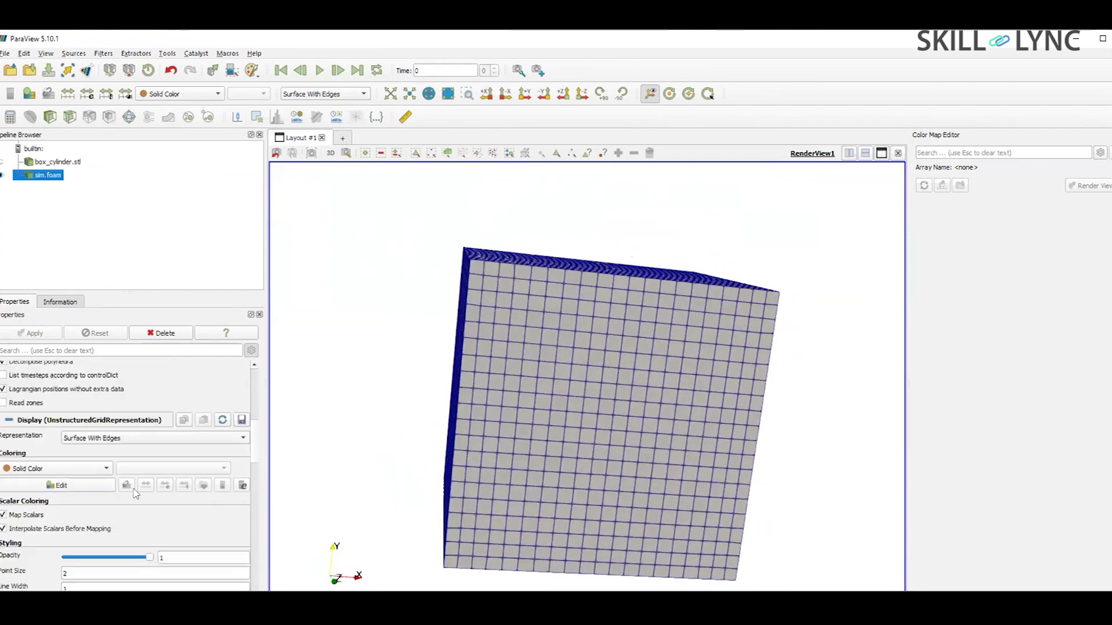
pyautogui.moveTo(145, 487); pyautogui.dragTo(111, 486)
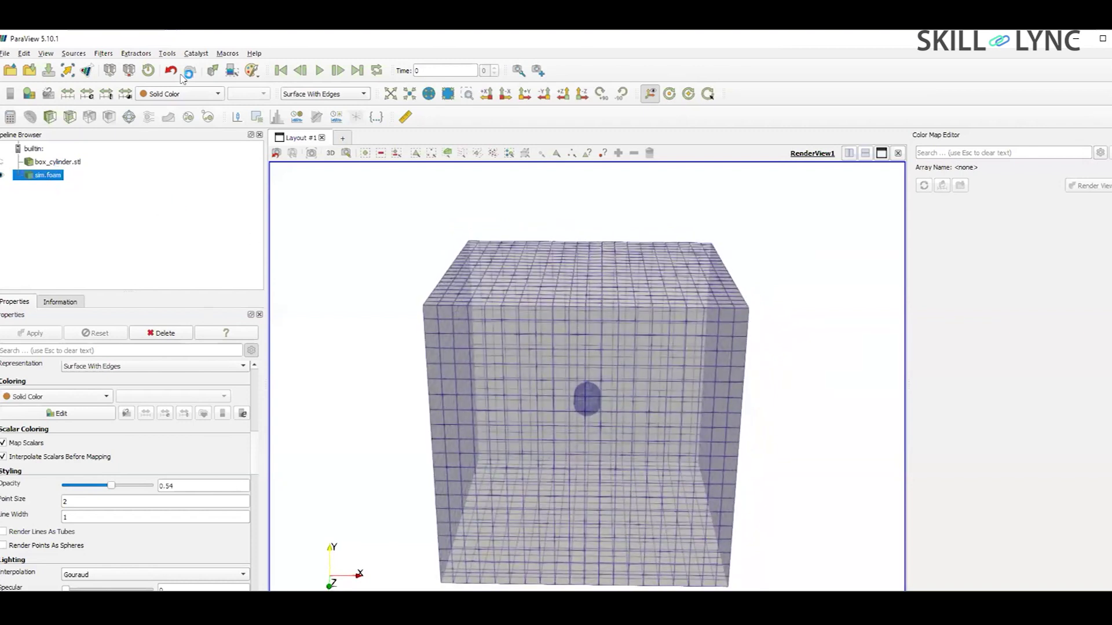
# - Slice the sim.foam mesh with a Z-normal plane through the origin and hide the full mesh
pyautogui.click(70, 116)
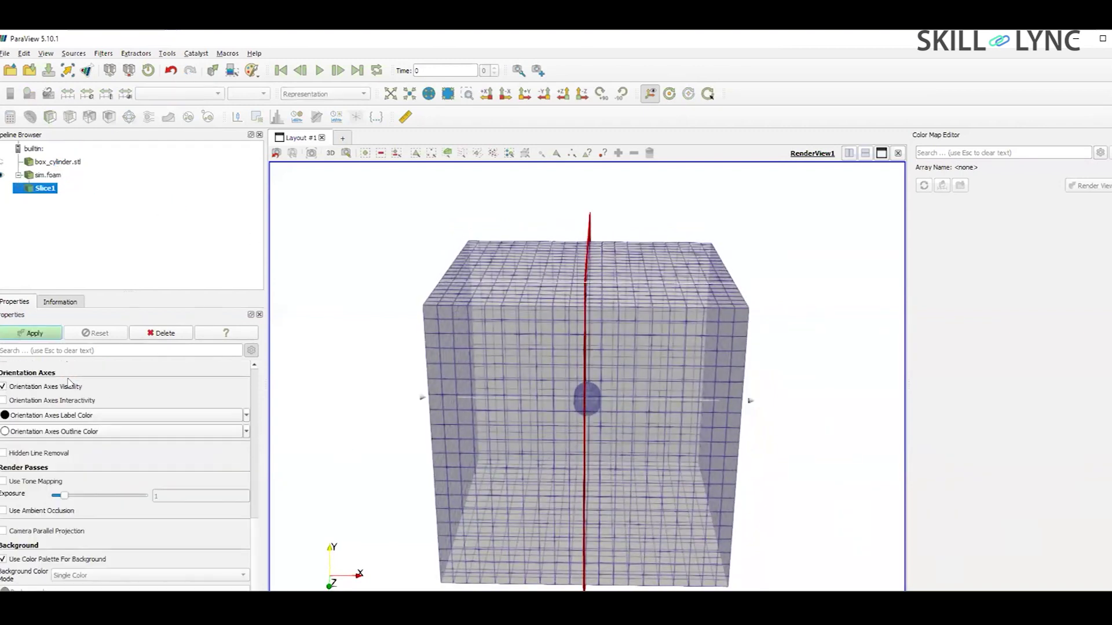
pyautogui.scroll(10, 68, 440)
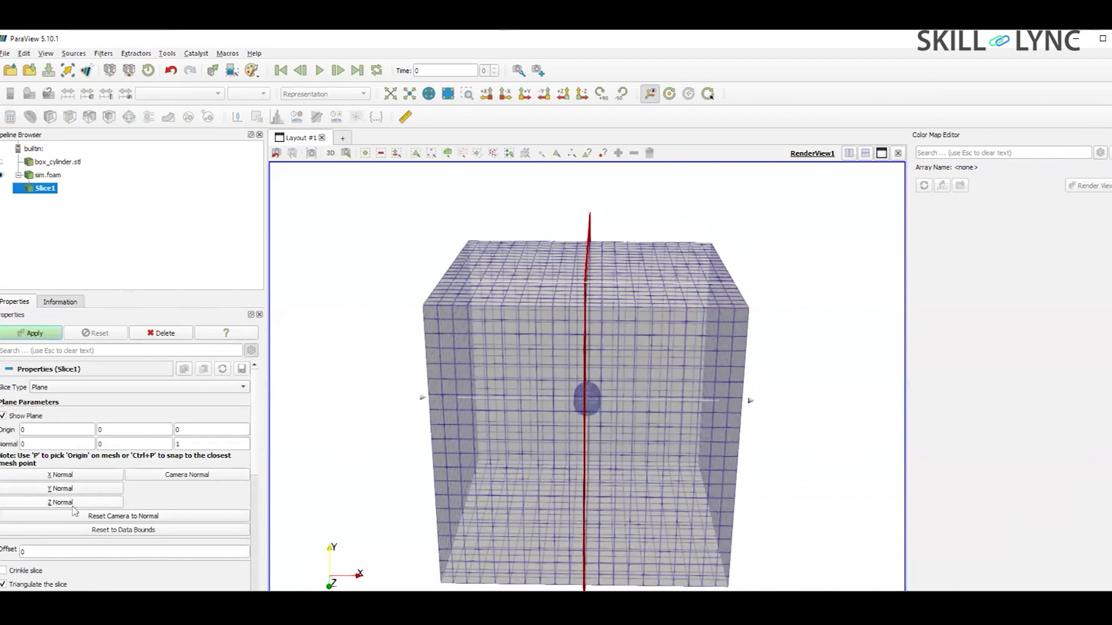
pyautogui.click(70, 501)
pyautogui.click(44, 334)
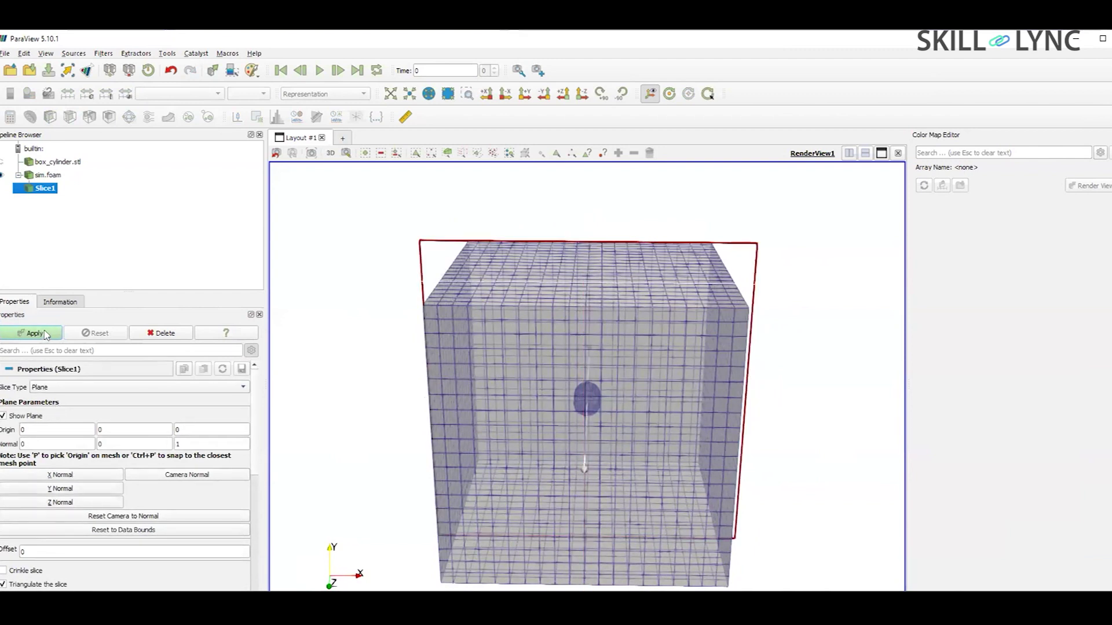
pyautogui.moveTo(335, 349); pyautogui.dragTo(354, 329)
pyautogui.click(3, 175)
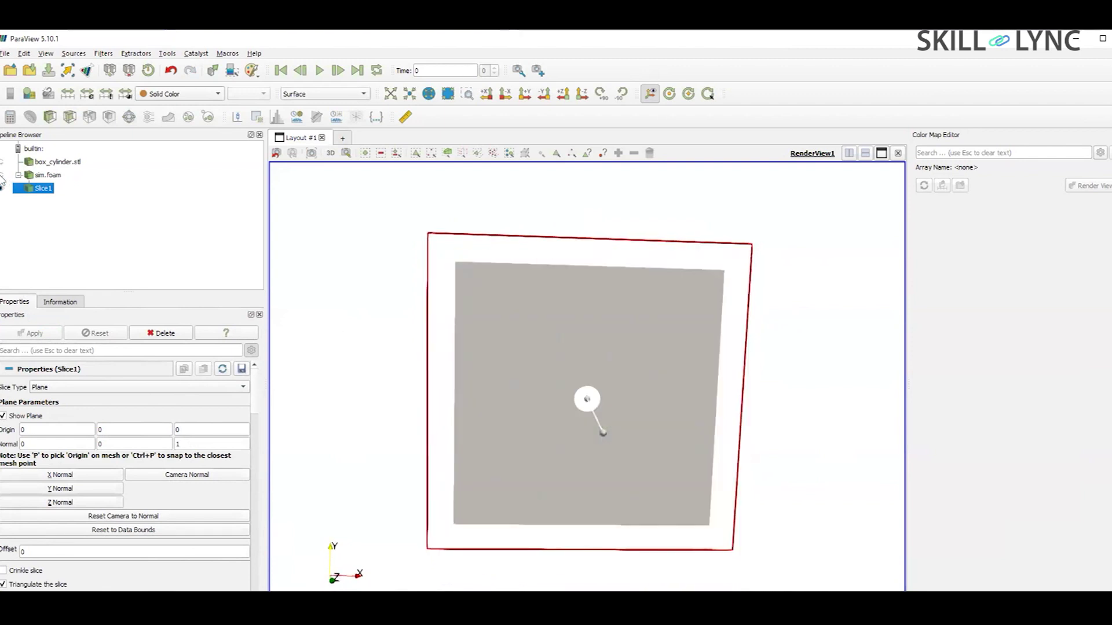
# - Display the slice as Surface With Edges and inspect the refined cells around the cylinder
pyautogui.scroll(-1, 319, 98)
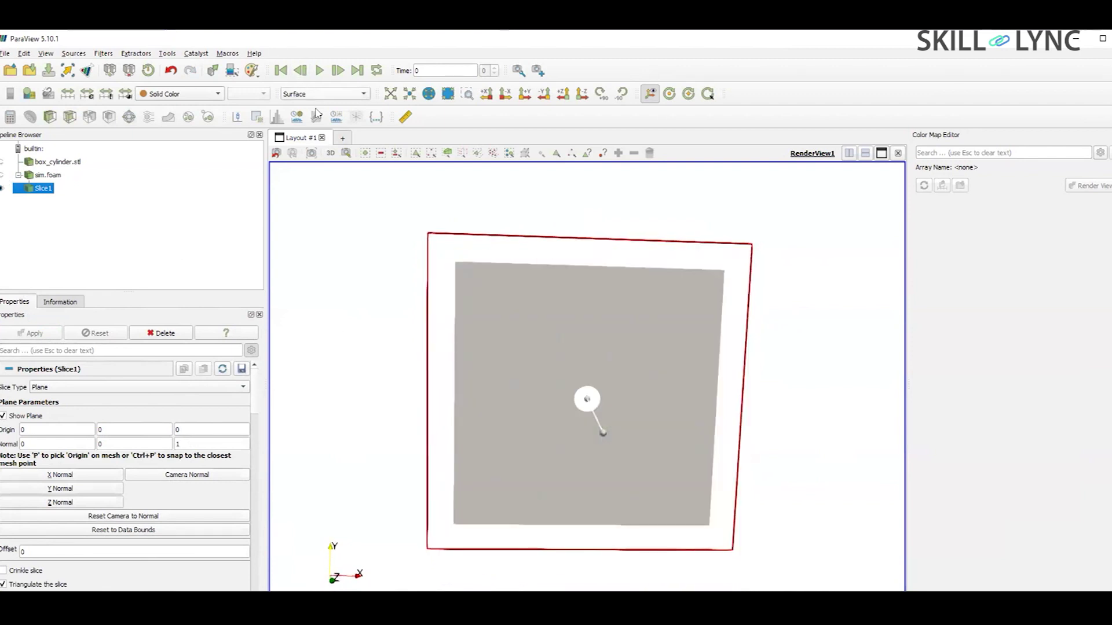
pyautogui.scroll(2, 652, 430)
pyautogui.scroll(3, 652, 430)
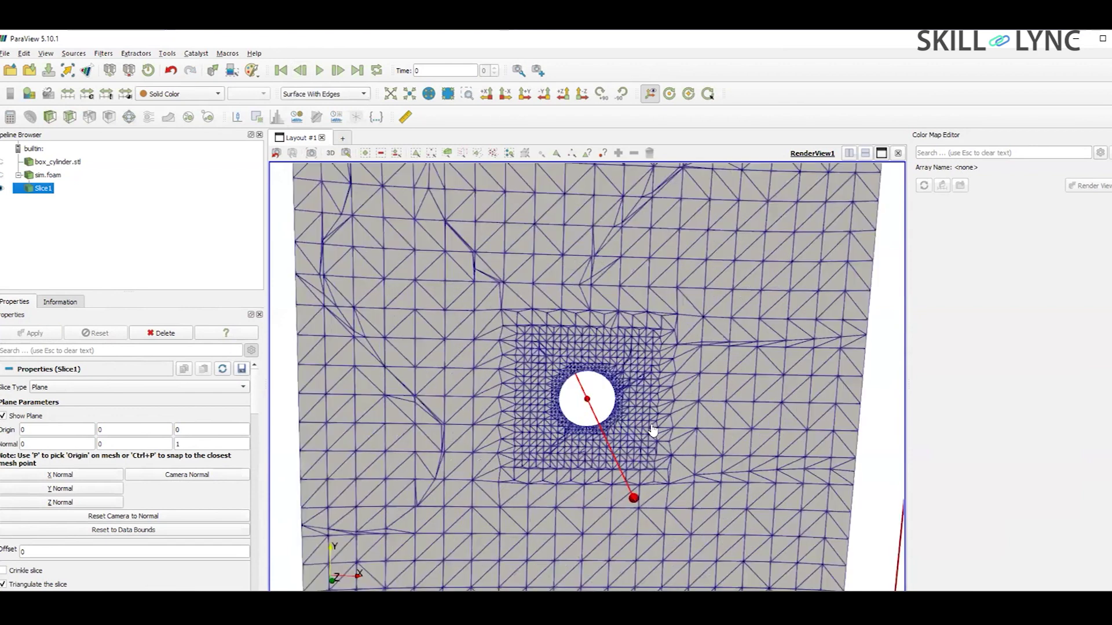
pyautogui.scroll(2, 652, 429)
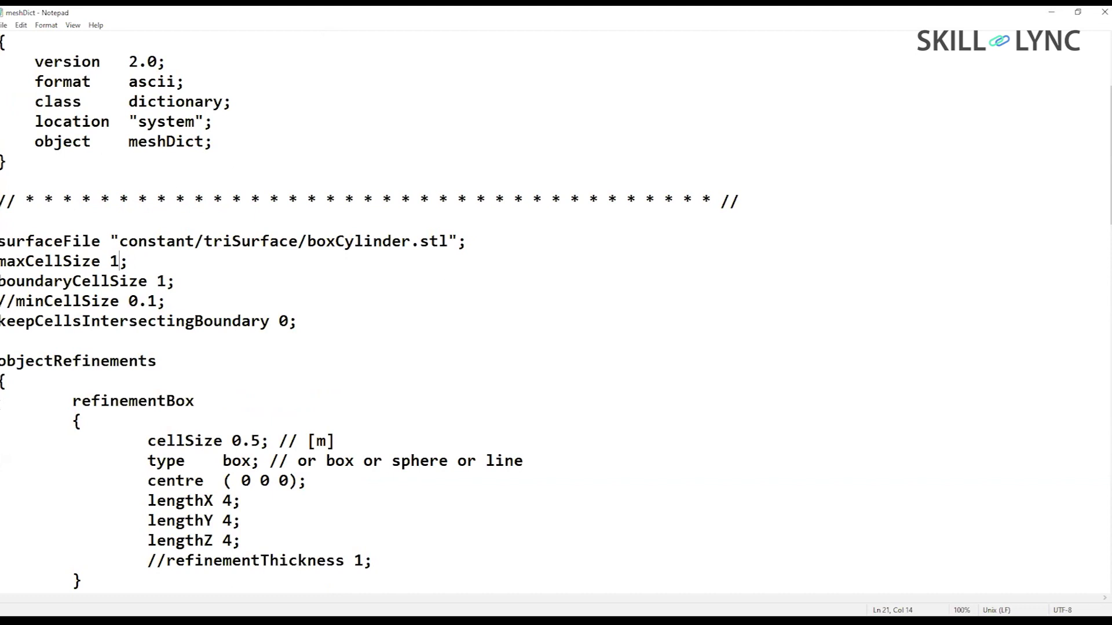
# - Switch to meshDict in Notepad and set maxCellSize to 0.1 and the refinementBox cellSize to 0.05
pyautogui.press('BackSpace')
pyautogui.write('0.1')
pyautogui.click(345, 298)
pyautogui.press('BackSpace')
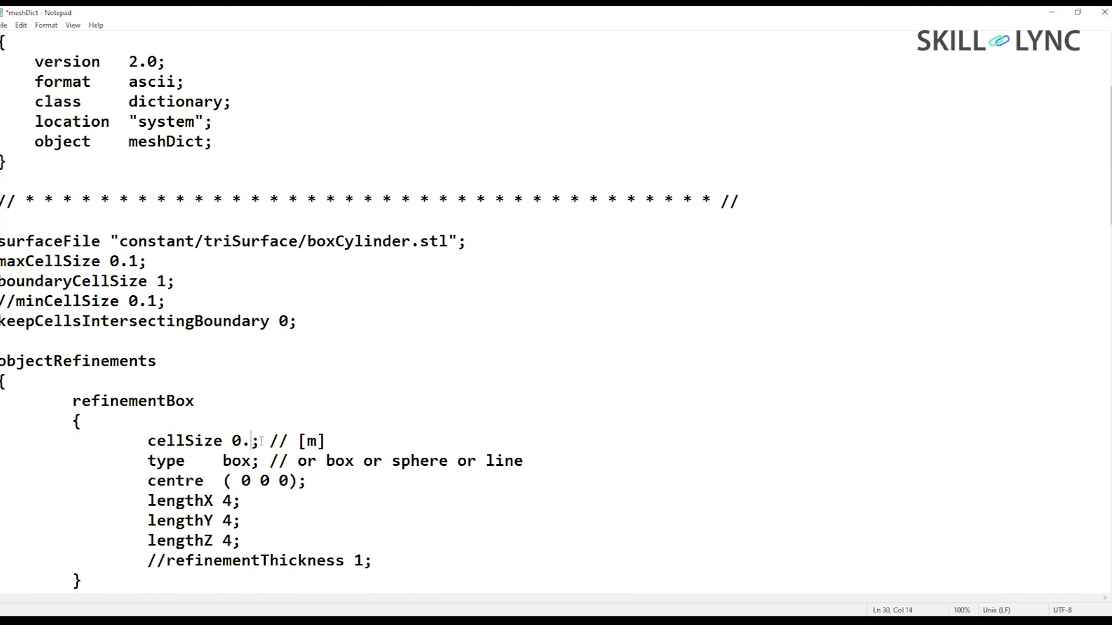
pyautogui.write('05')
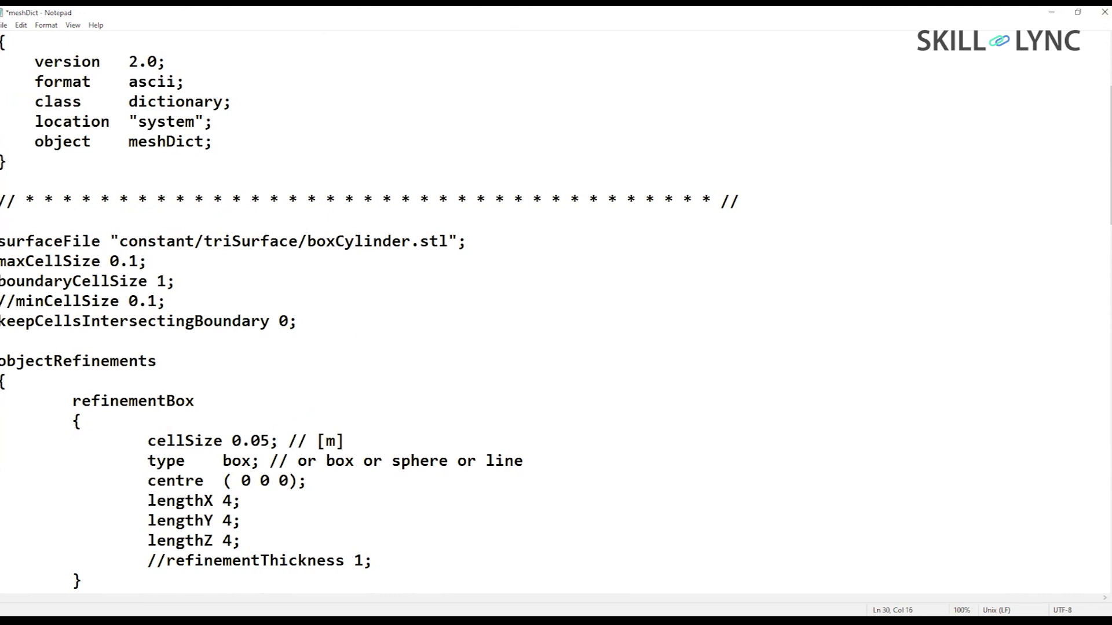
pyautogui.click(407, 376)
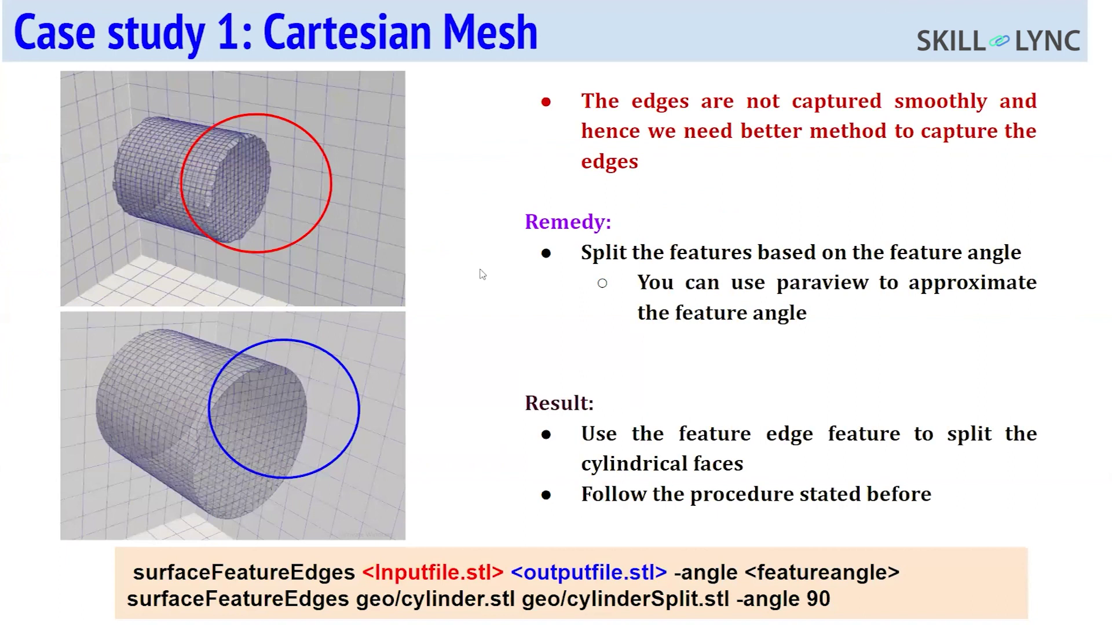
pyautogui.press('Right')
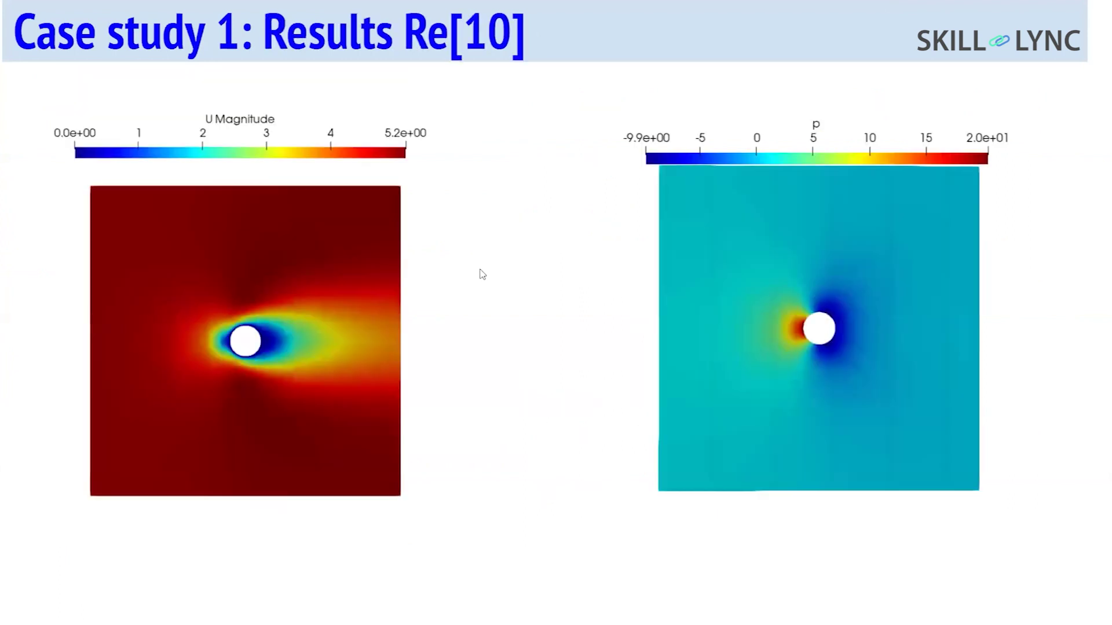
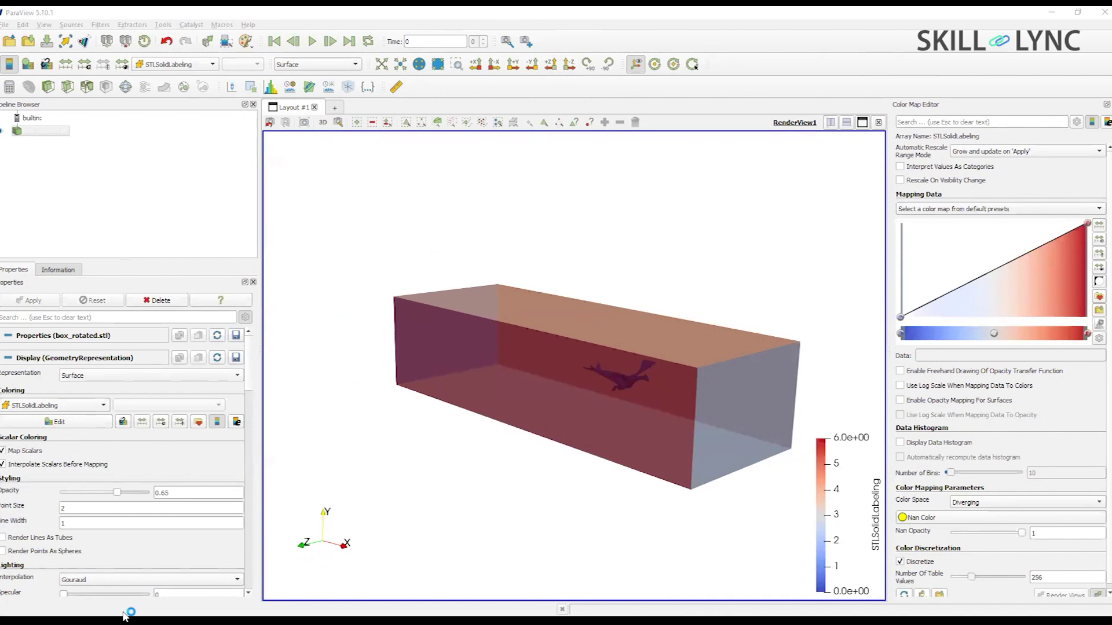
# - Switch to ParaView and add a Box geometric source to the pipeline alongside box_rotated.stl
pyautogui.click(100, 25)
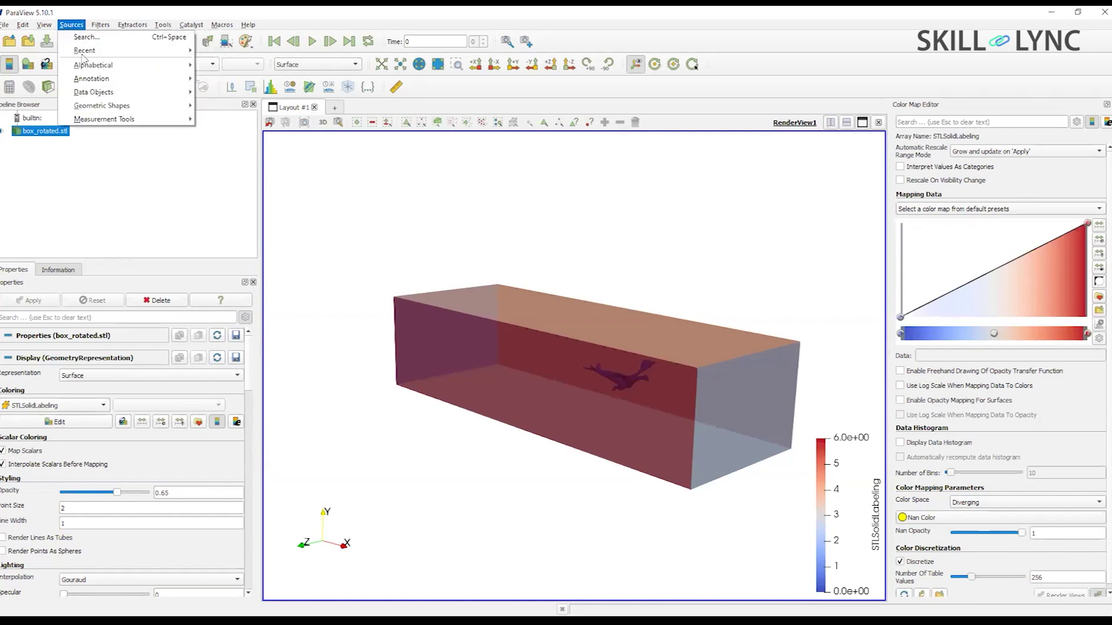
pyautogui.moveTo(117, 109)
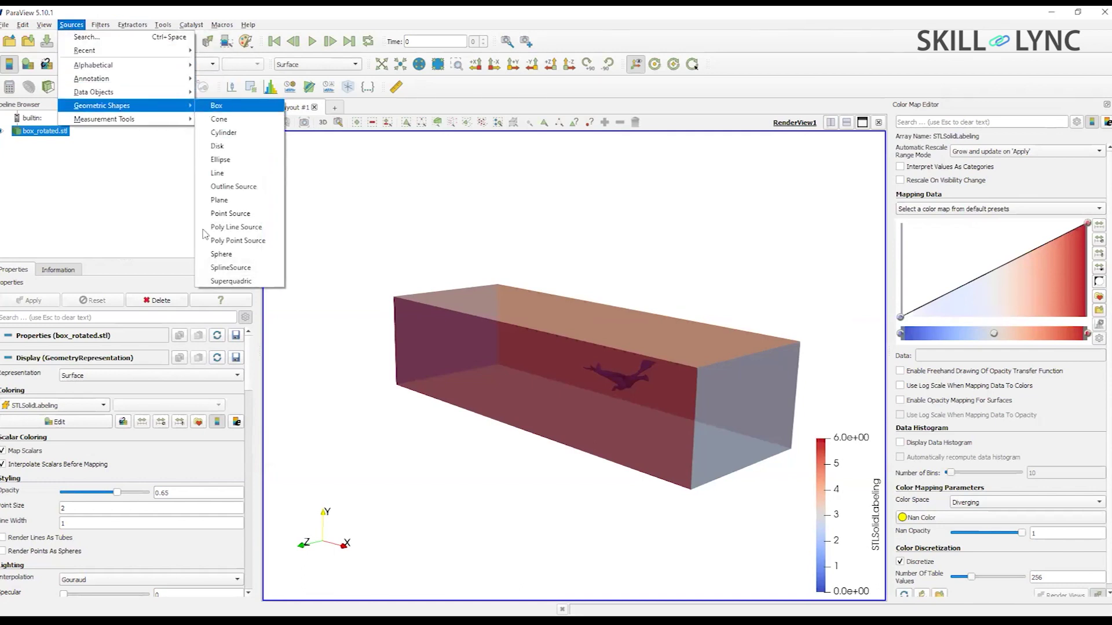
pyautogui.click(209, 106)
pyautogui.click(61, 354)
pyautogui.press('Tab')
pyautogui.press('Tab')
pyautogui.press('Tab')
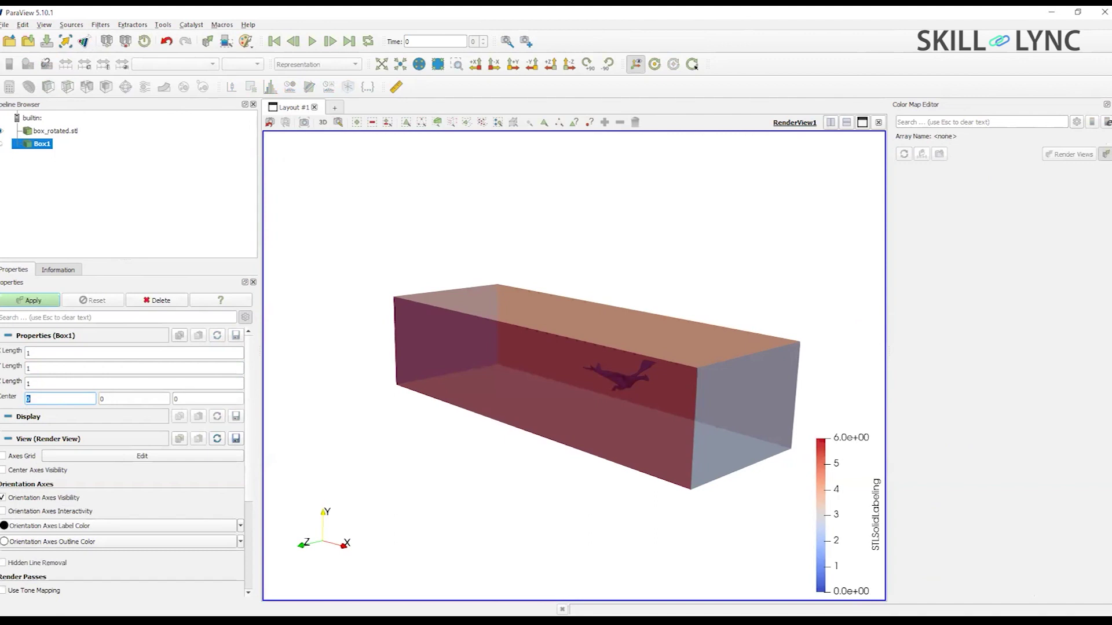
# - Turn on the axes grid in the render view so the domain coordinates can be read
pyautogui.scroll(-4, 100, 507)
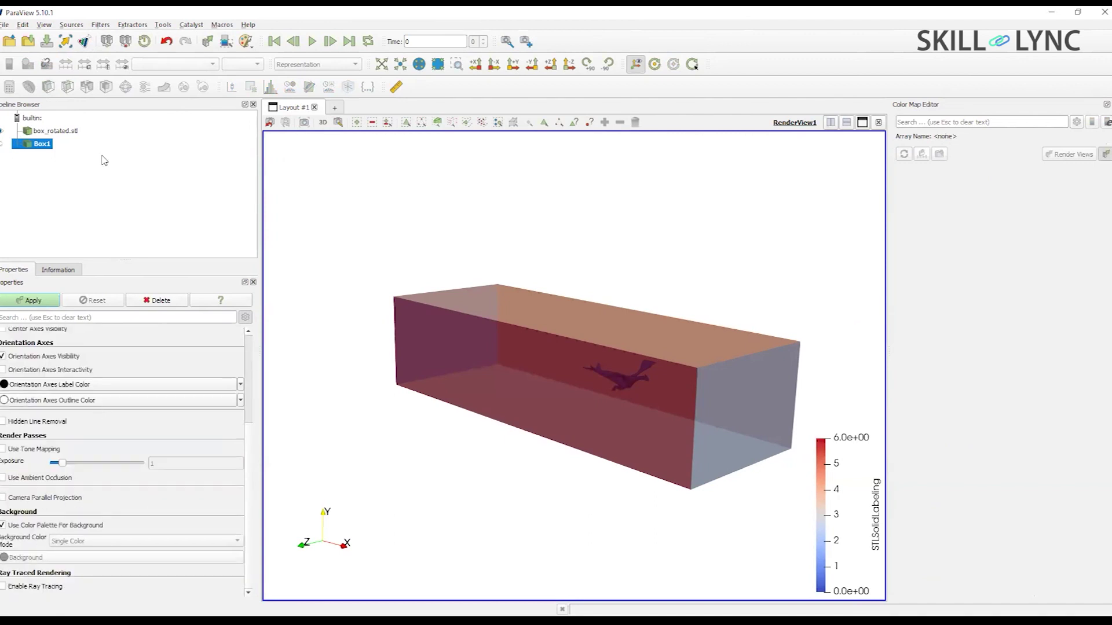
pyautogui.click(41, 133)
pyautogui.scroll(-10, 99, 496)
pyautogui.scroll(-9, 100, 496)
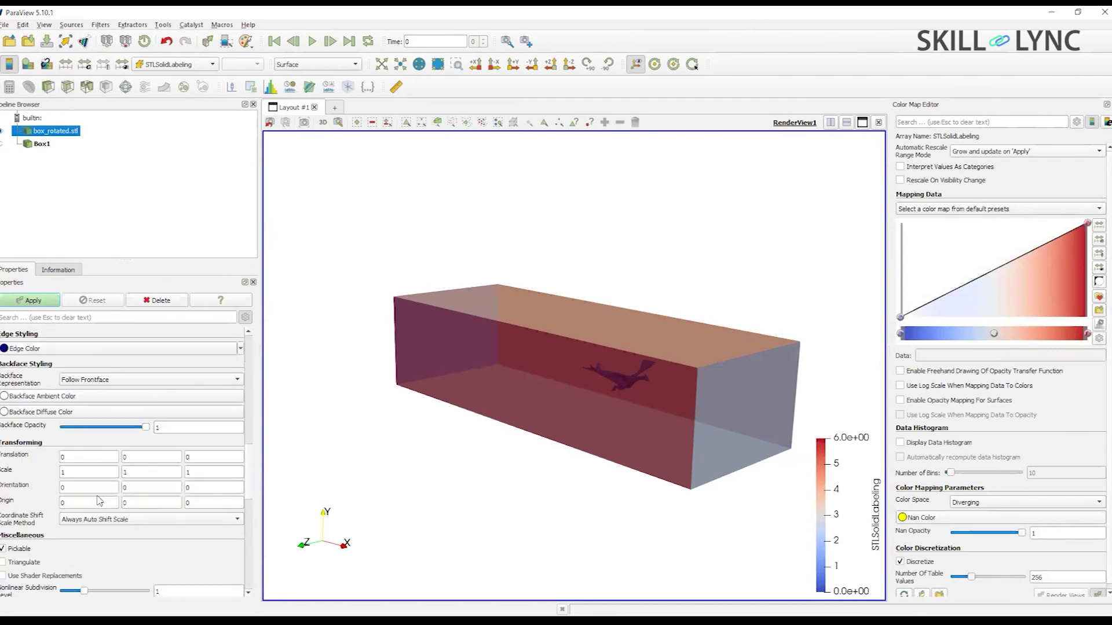
pyautogui.scroll(-2, 143, 483)
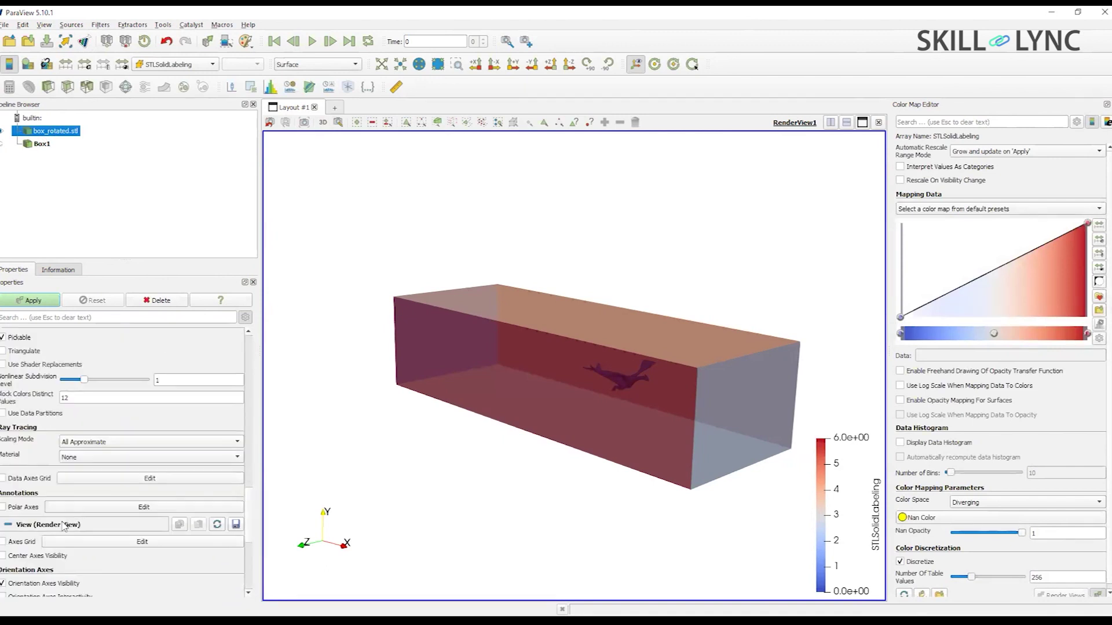
pyautogui.click(19, 543)
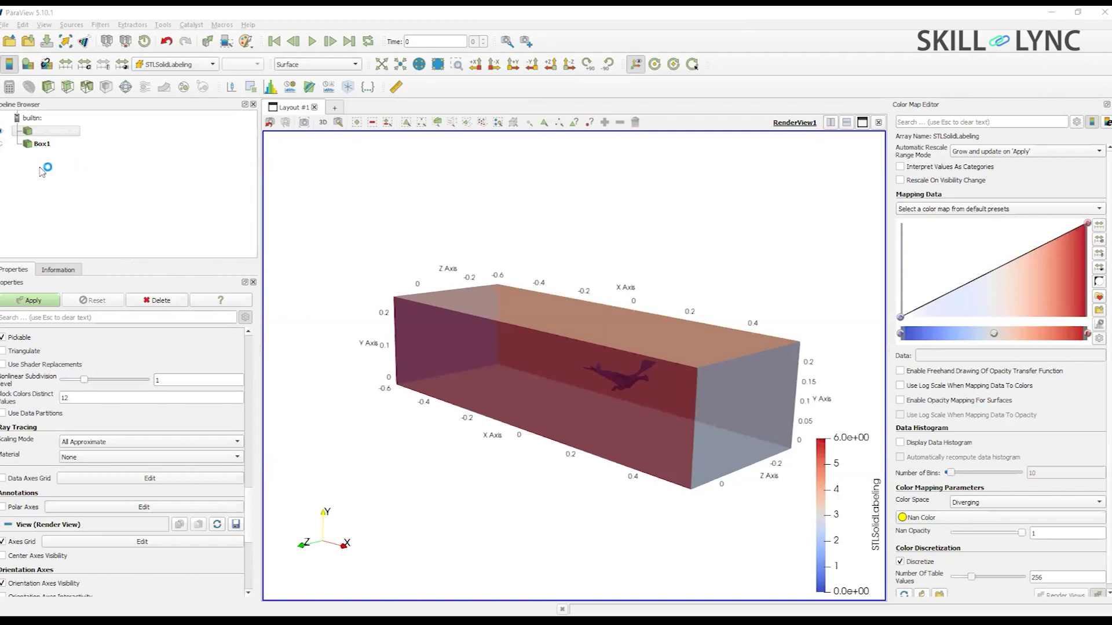
pyautogui.scroll(15, 92, 376)
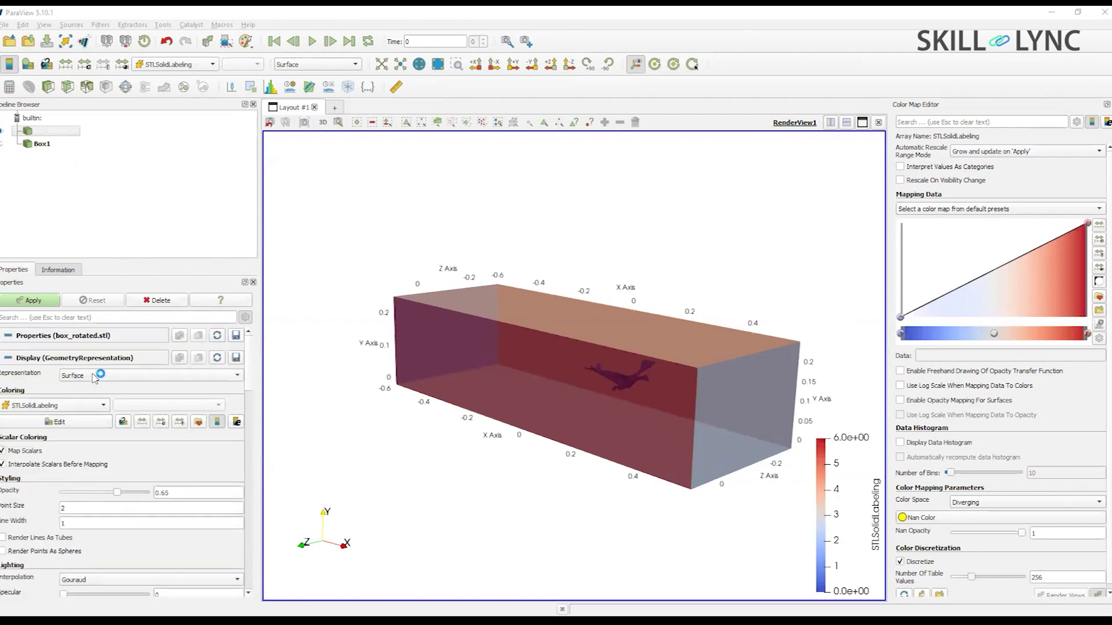
# - Examine the domain from several angles and read the bird's position along the X, Y and Z axes
pyautogui.click(39, 143)
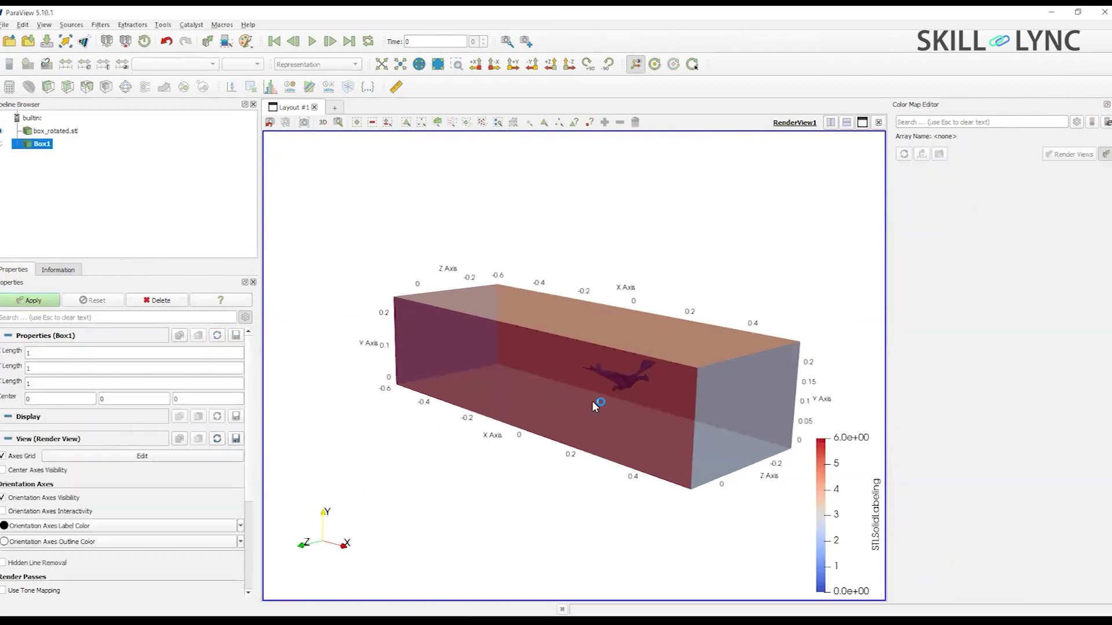
pyautogui.moveTo(646, 444); pyautogui.dragTo(566, 354)
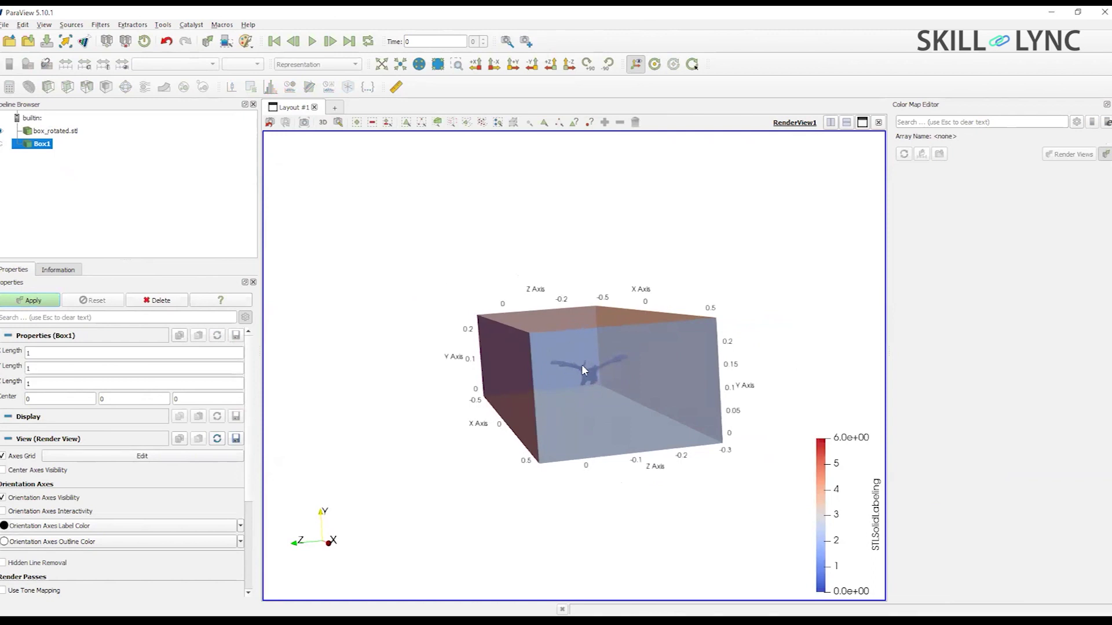
pyautogui.moveTo(442, 489); pyautogui.dragTo(613, 436)
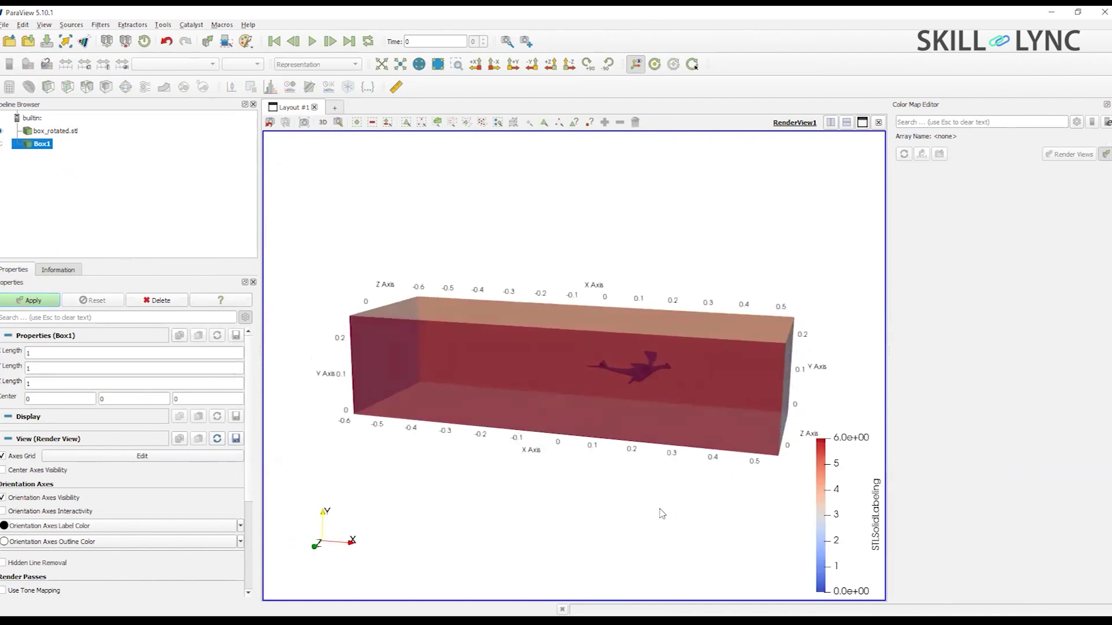
pyautogui.moveTo(662, 513); pyautogui.dragTo(664, 412)
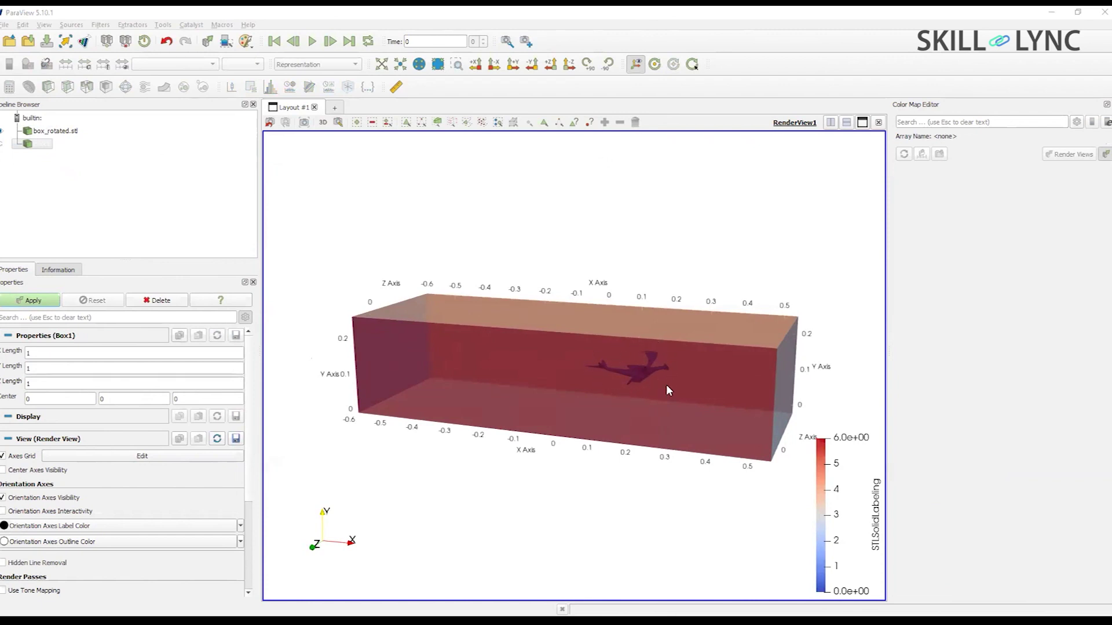
pyautogui.moveTo(641, 396); pyautogui.dragTo(613, 371)
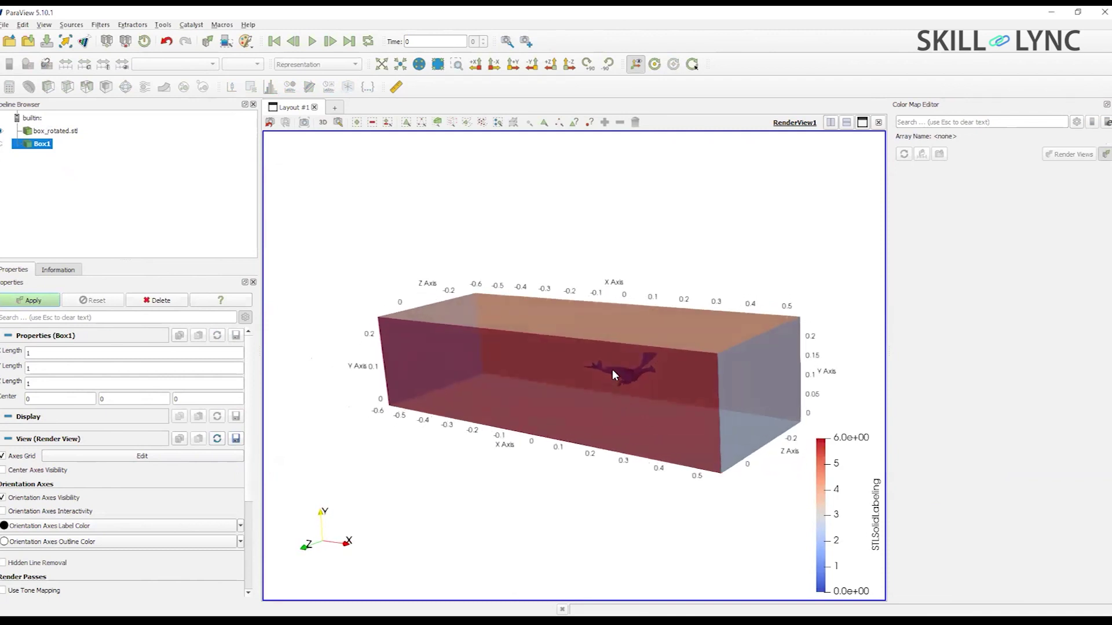
pyautogui.scroll(2, 602, 365)
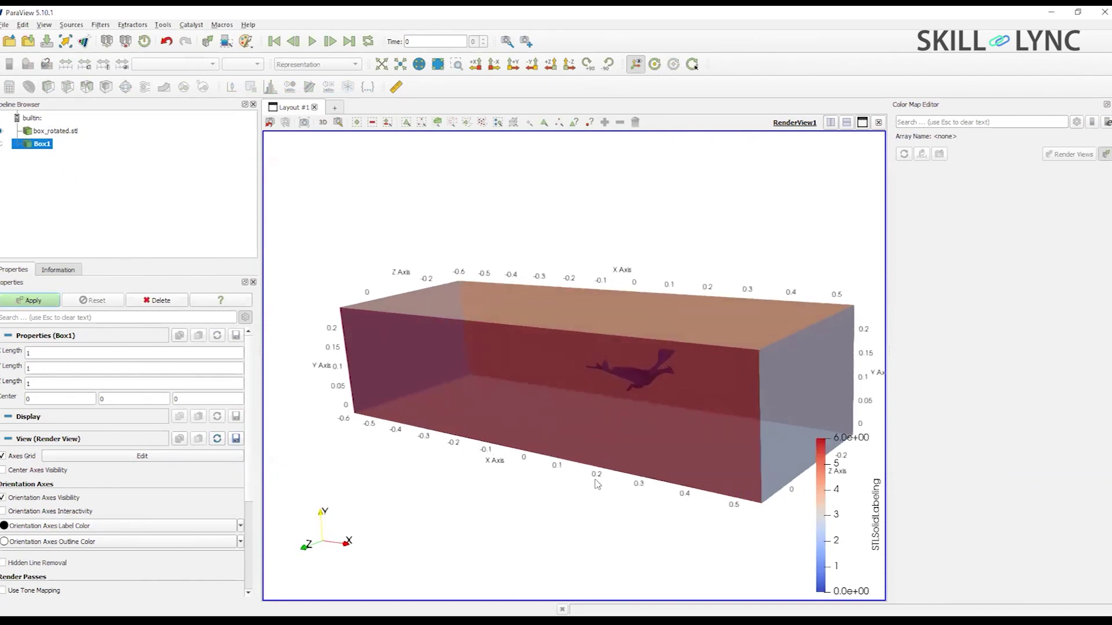
pyautogui.scroll(2, 597, 483)
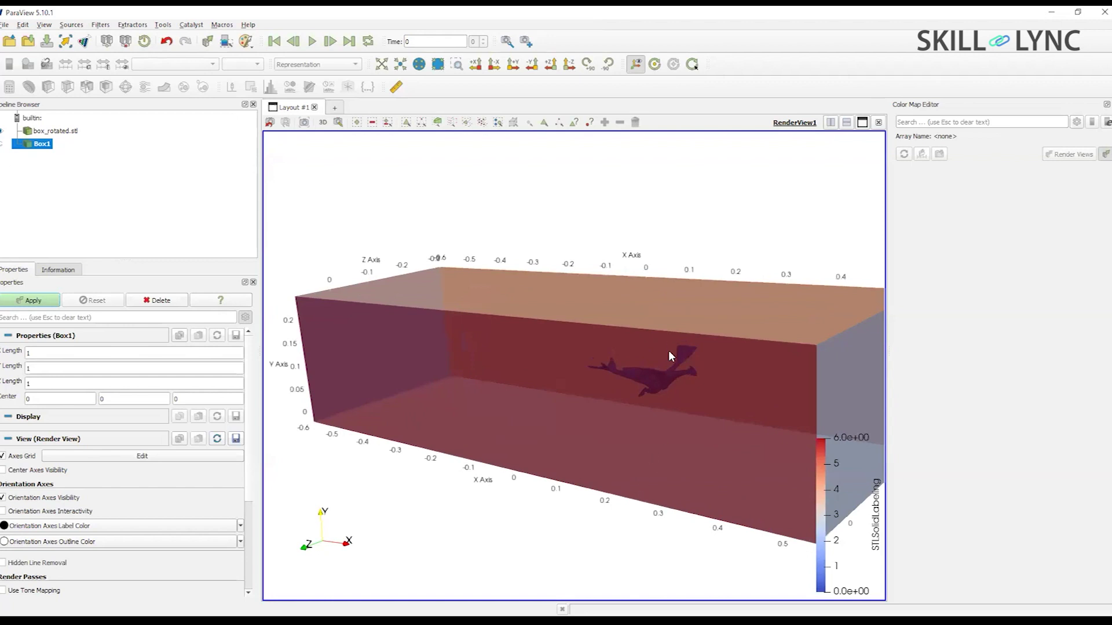
pyautogui.scroll(-1, 520, 385)
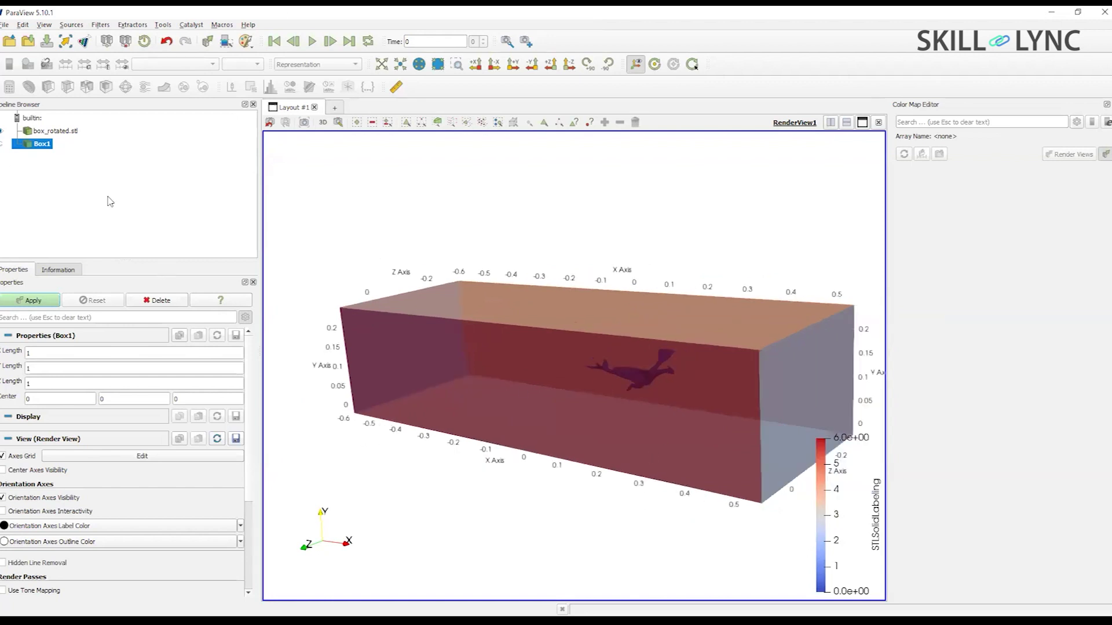
# - Generate the new box with its default X, Y and Z lengths of 1, centred at the origin
pyautogui.click(67, 360)
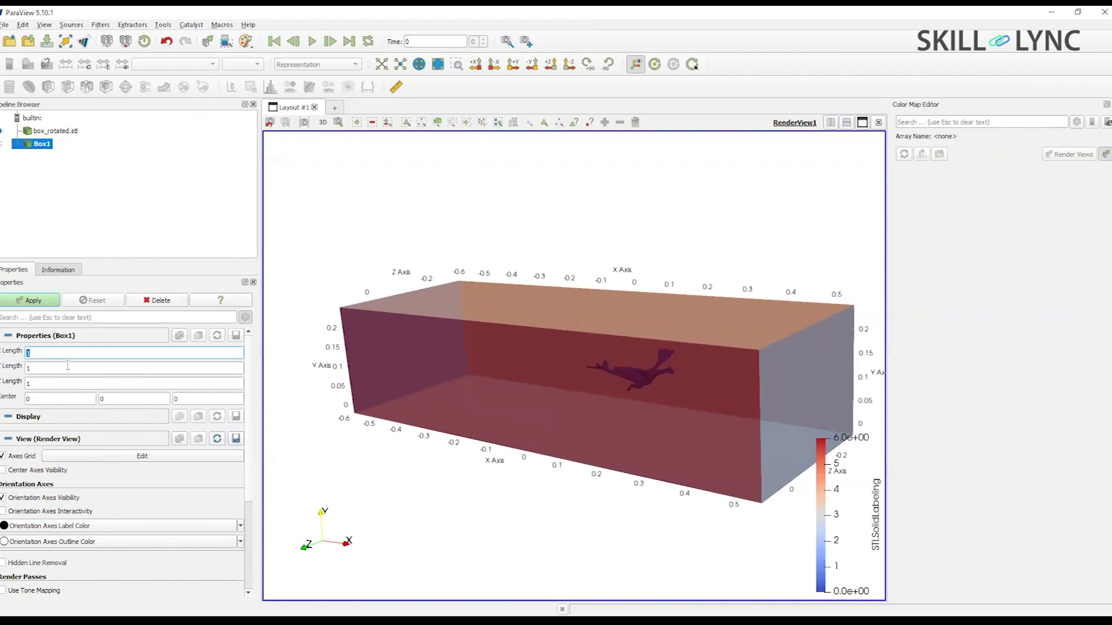
pyautogui.click(39, 302)
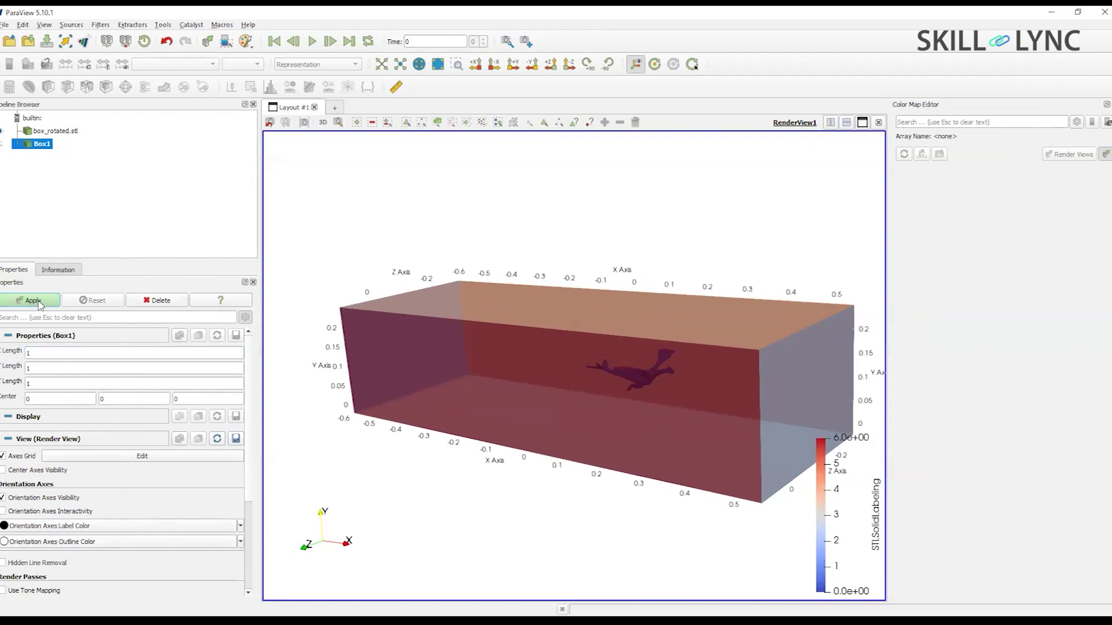
pyautogui.scroll(-5, 584, 326)
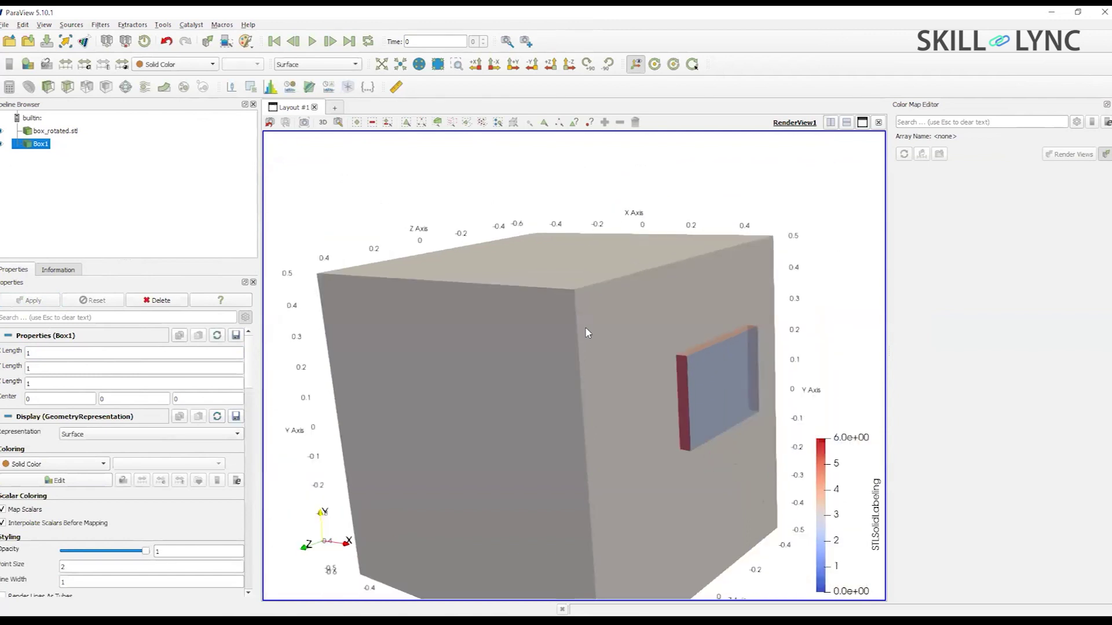
# - Set the box's X, Y and Z lengths to 0.1 and check its location relative to the bird
pyautogui.doubleClick(55, 351)
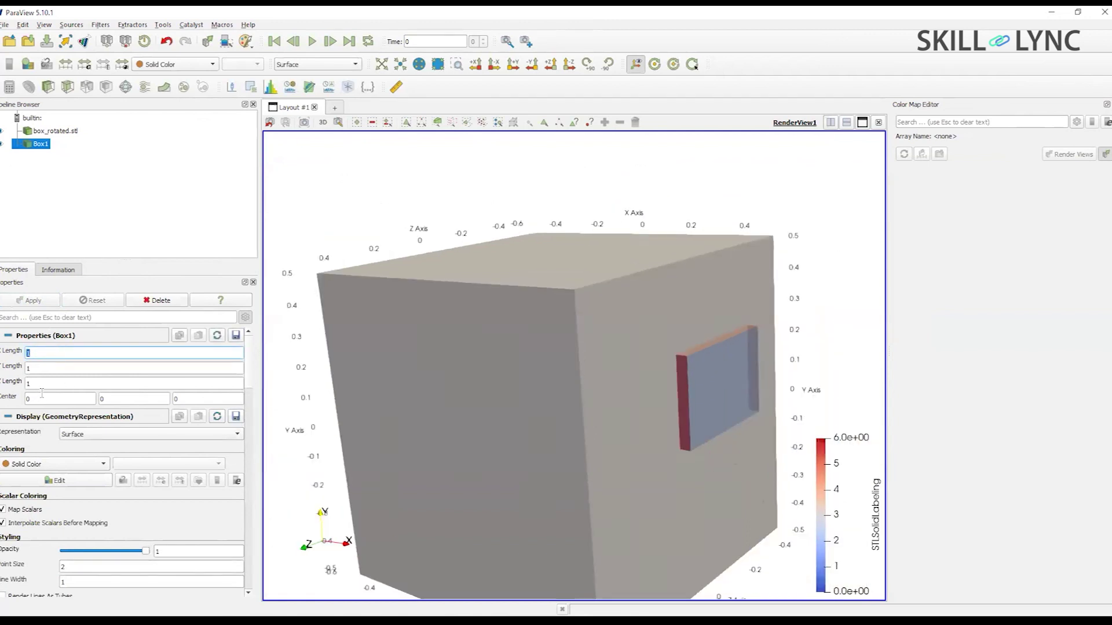
pyautogui.write('0.1')
pyautogui.doubleClick(54, 368)
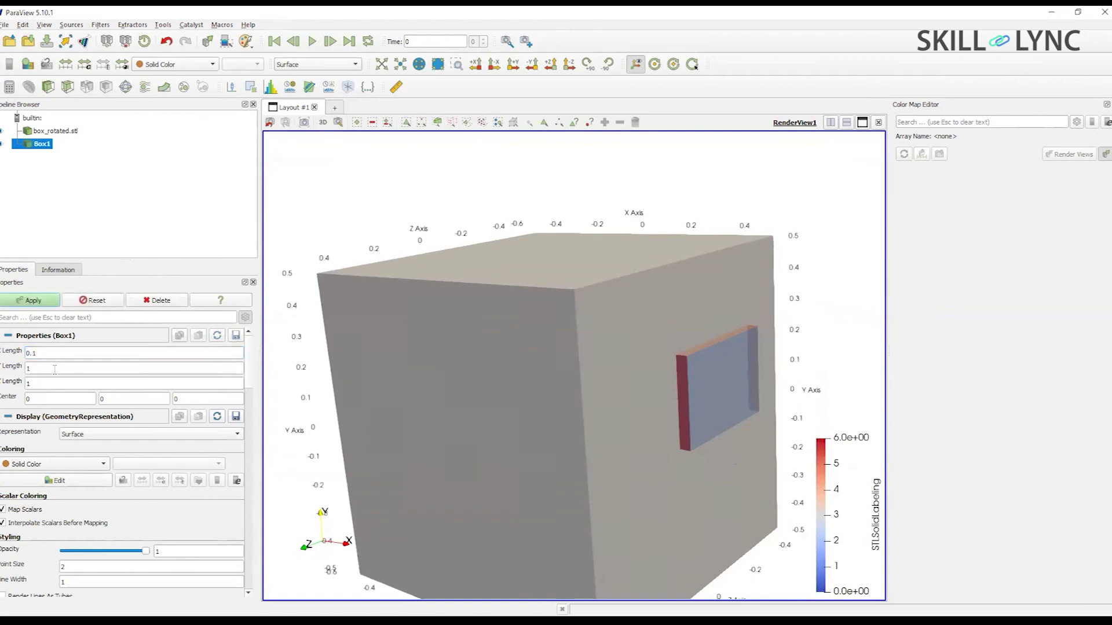
pyautogui.write('0.1')
pyautogui.doubleClick(45, 387)
pyautogui.write('0.1')
pyautogui.click(33, 300)
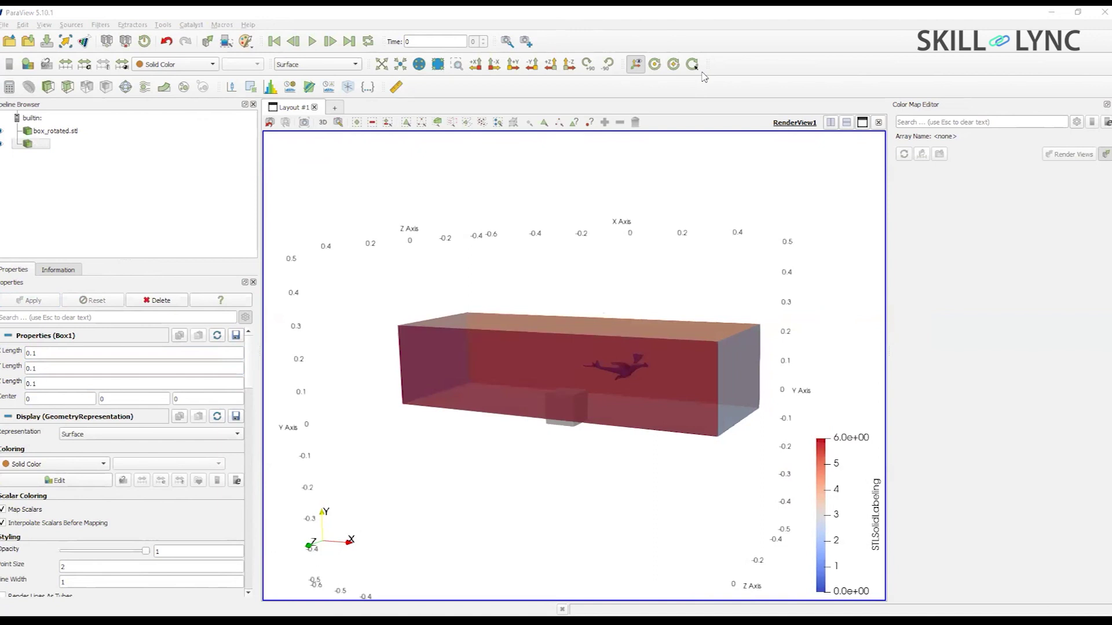
pyautogui.moveTo(615, 463); pyautogui.dragTo(586, 367)
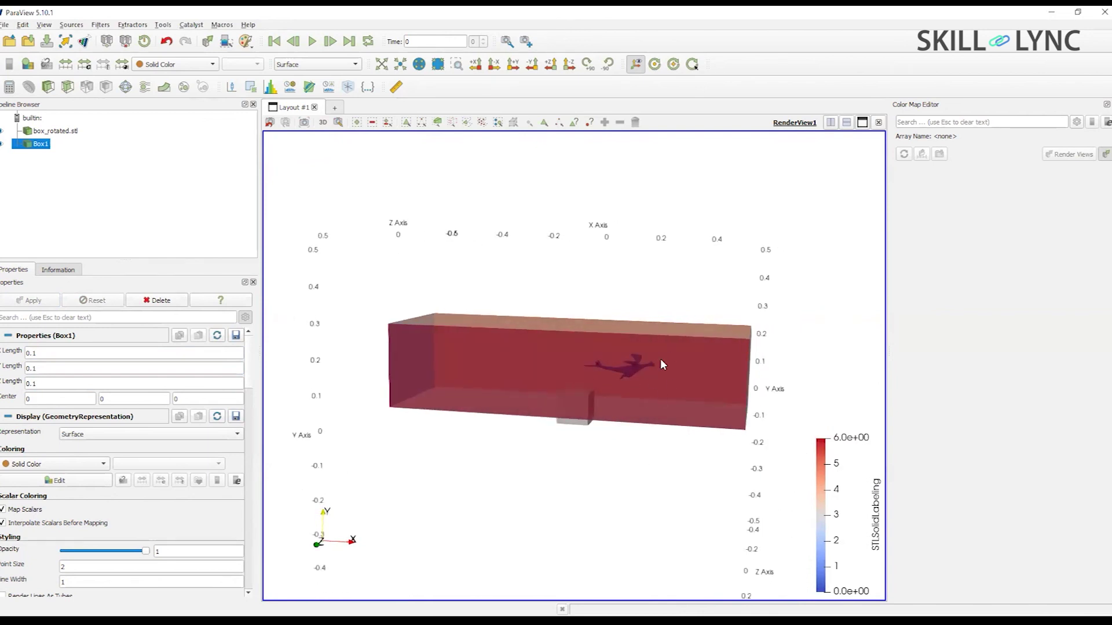
# - Move the small box along the domain by setting its centre X coordinate to 0.25
pyautogui.doubleClick(52, 398)
pyautogui.scroll(-2, 527, 478)
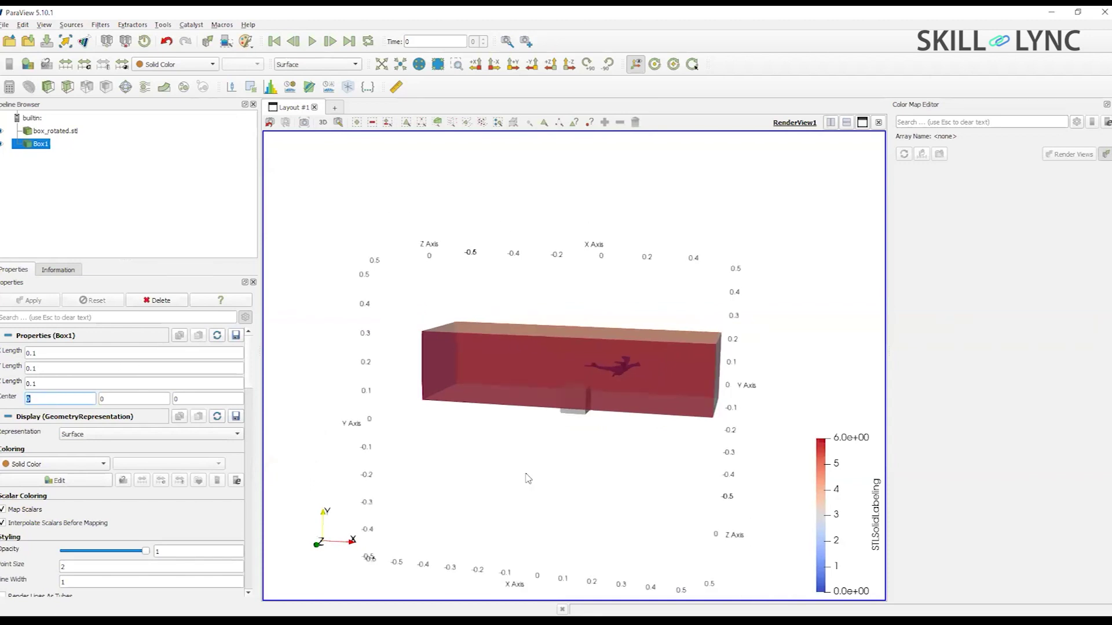
pyautogui.write('0.25')
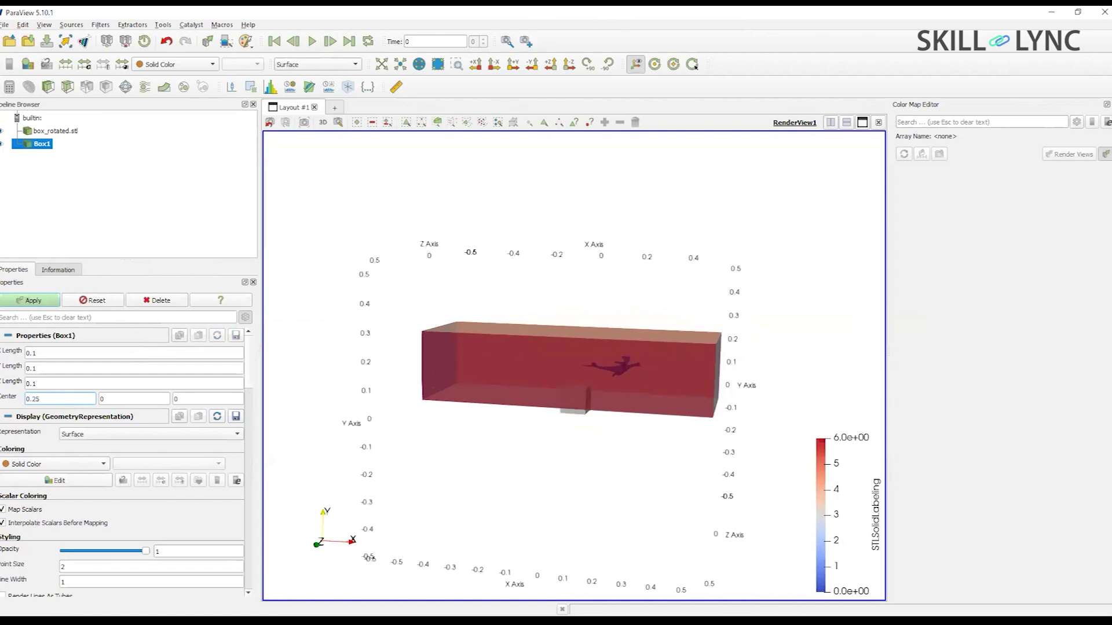
pyautogui.press('Tab')
pyautogui.click(36, 302)
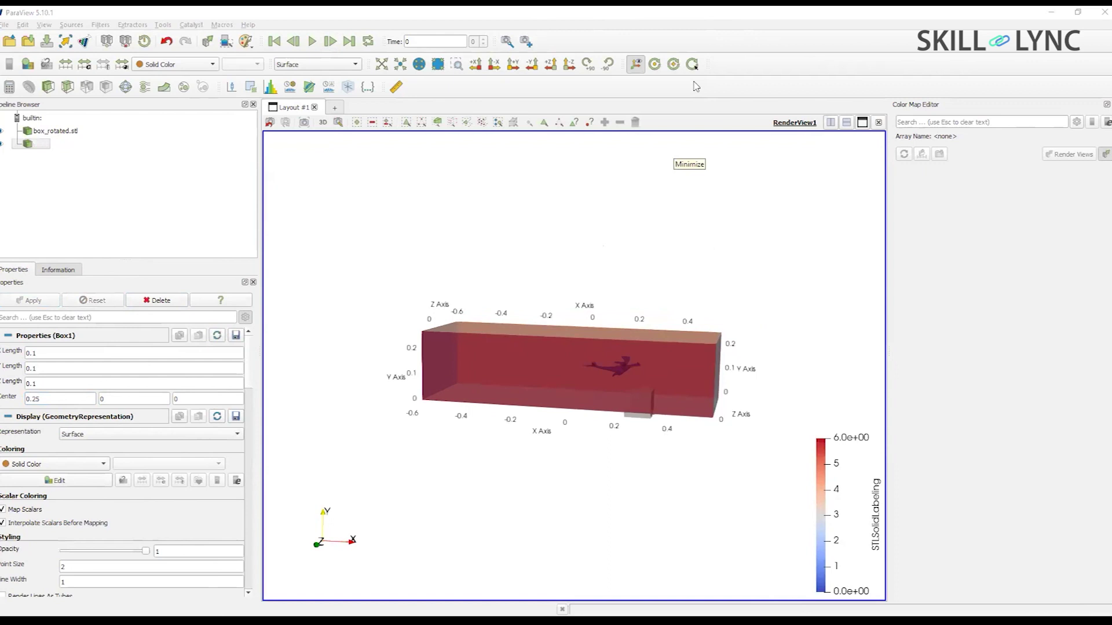
pyautogui.moveTo(678, 382); pyautogui.dragTo(630, 386)
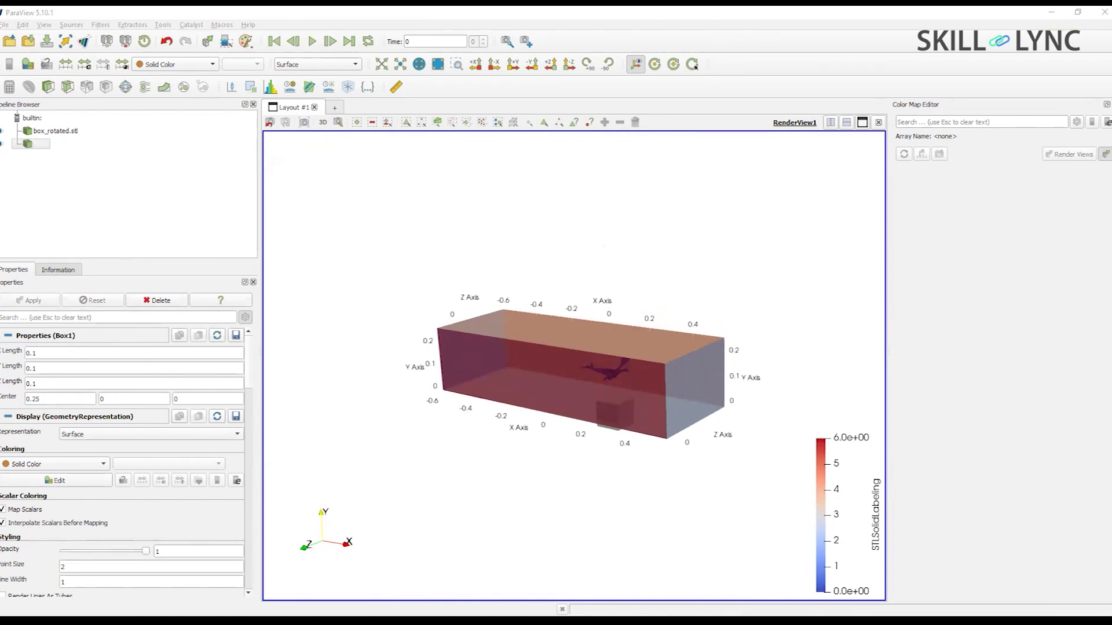
# - Set the box's centre Y coordinate to 0.1 and its Z coordinate to -0.1
pyautogui.click(705, 13)
pyautogui.click(117, 398)
pyautogui.write('.')
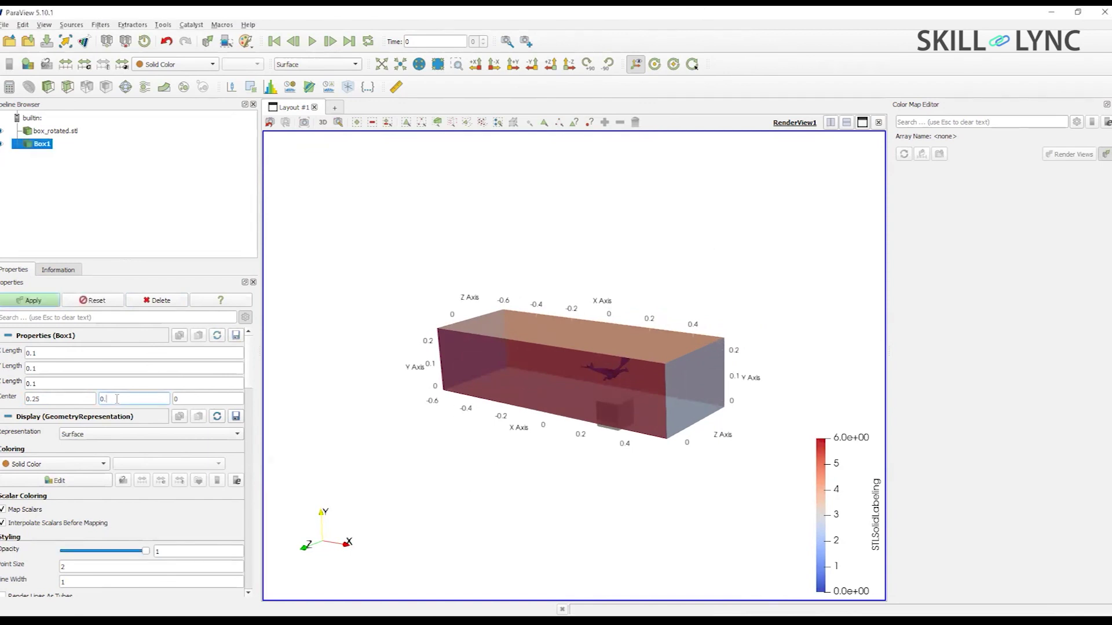
pyautogui.write('1')
pyautogui.press('Tab')
pyautogui.write('-0.1')
pyautogui.click(35, 302)
pyautogui.moveTo(588, 492); pyautogui.dragTo(630, 528)
# - Lengthen the box by setting its X length to 0.4 and check its coverage around the bird
pyautogui.doubleClick(55, 359)
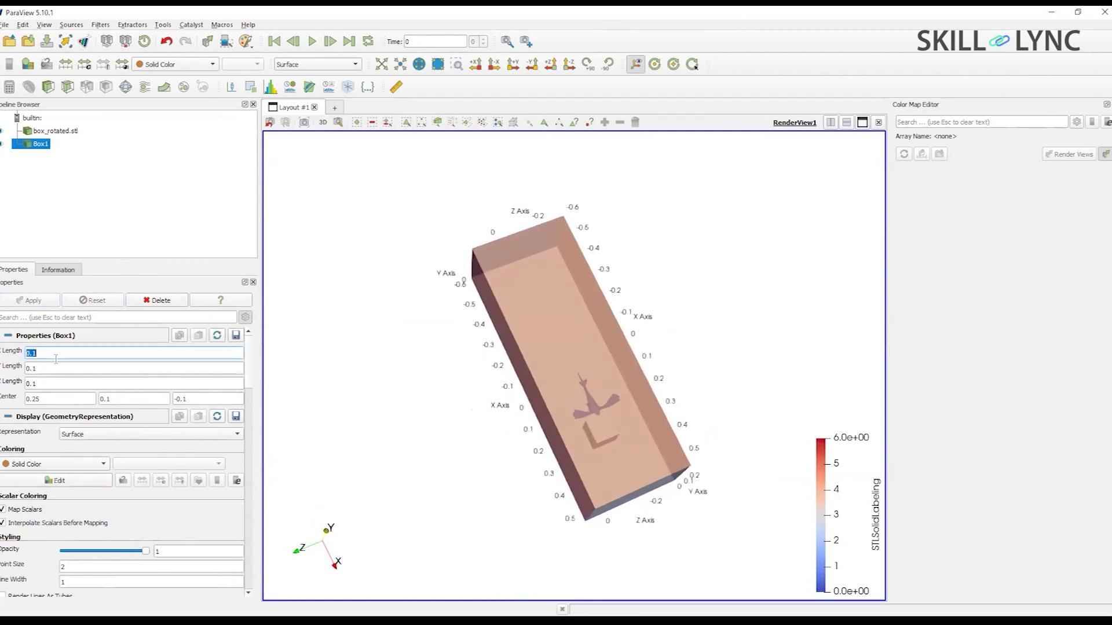
pyautogui.write('0.')
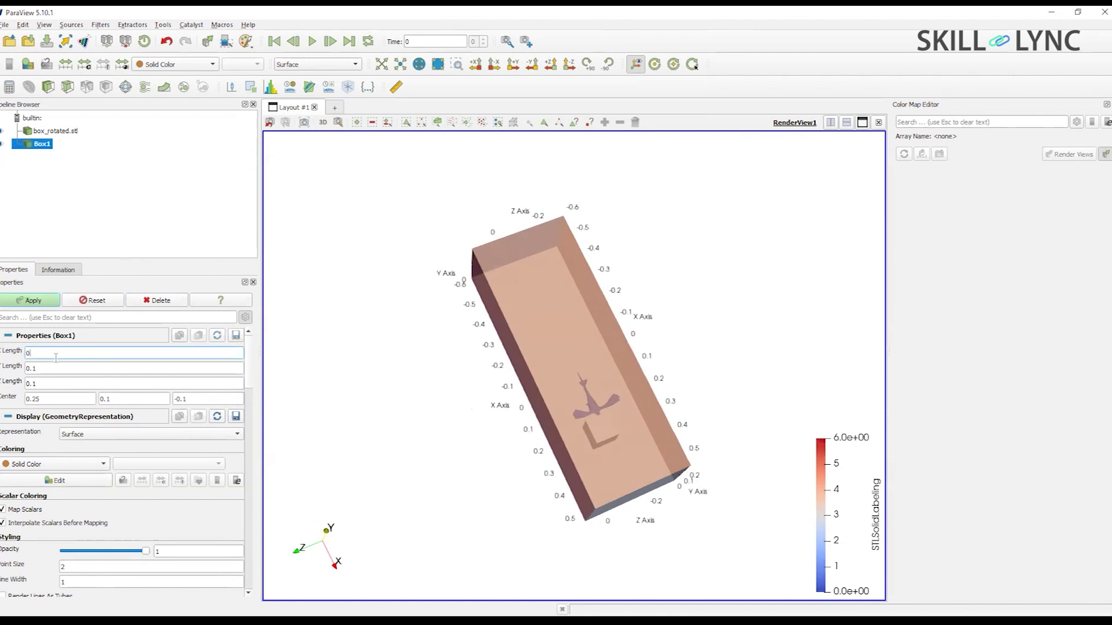
pyautogui.write('4')
pyautogui.click(23, 303)
pyautogui.moveTo(481, 441)
pyautogui.mouseDown()
pyautogui.moveTo(494, 423)
pyautogui.moveTo(564, 407)
pyautogui.moveTo(550, 414)
pyautogui.moveTo(540, 367)
pyautogui.moveTo(630, 395)
pyautogui.moveTo(581, 395)
pyautogui.moveTo(544, 411)
pyautogui.moveTo(554, 379)
pyautogui.mouseUp()
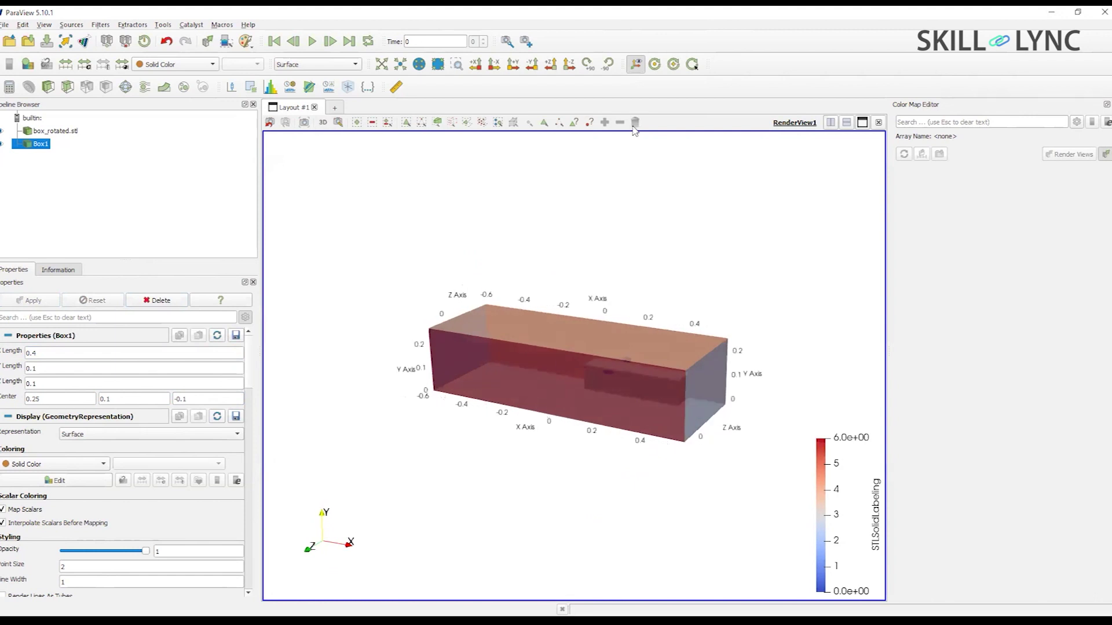
# - Set the box's X length to 0.5 and check its extent within the domain
pyautogui.click(92, 352)
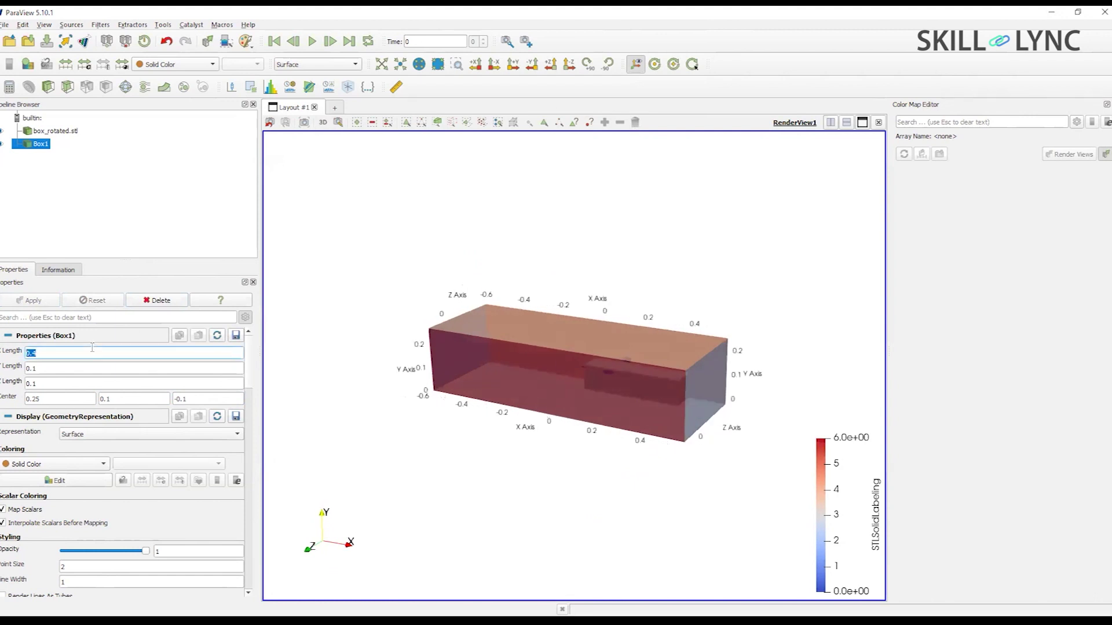
pyautogui.write('0.')
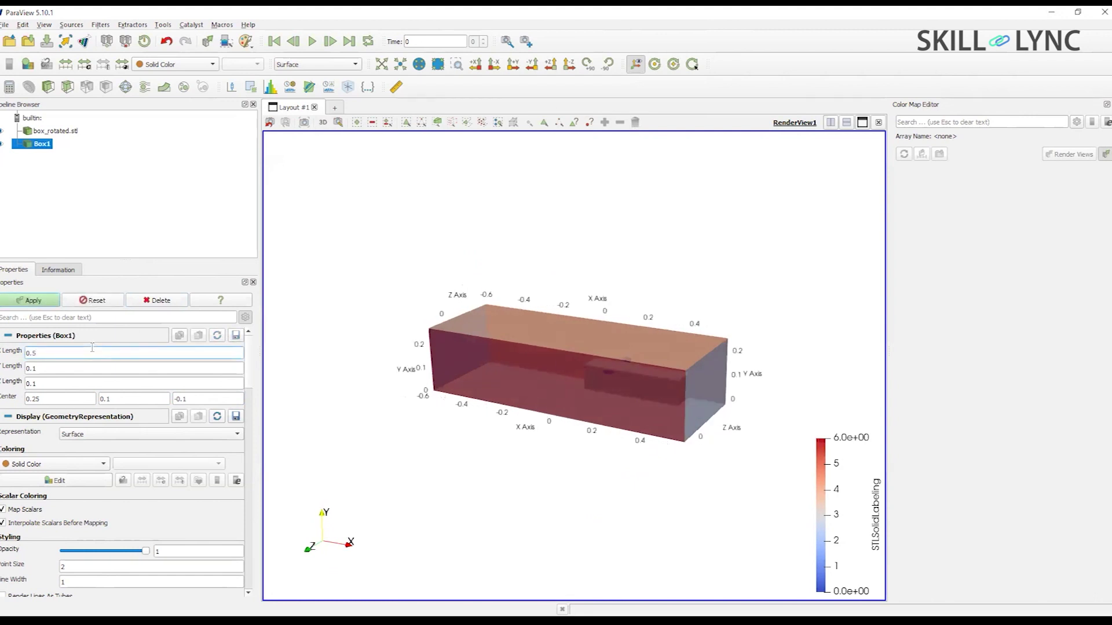
pyautogui.click(29, 301)
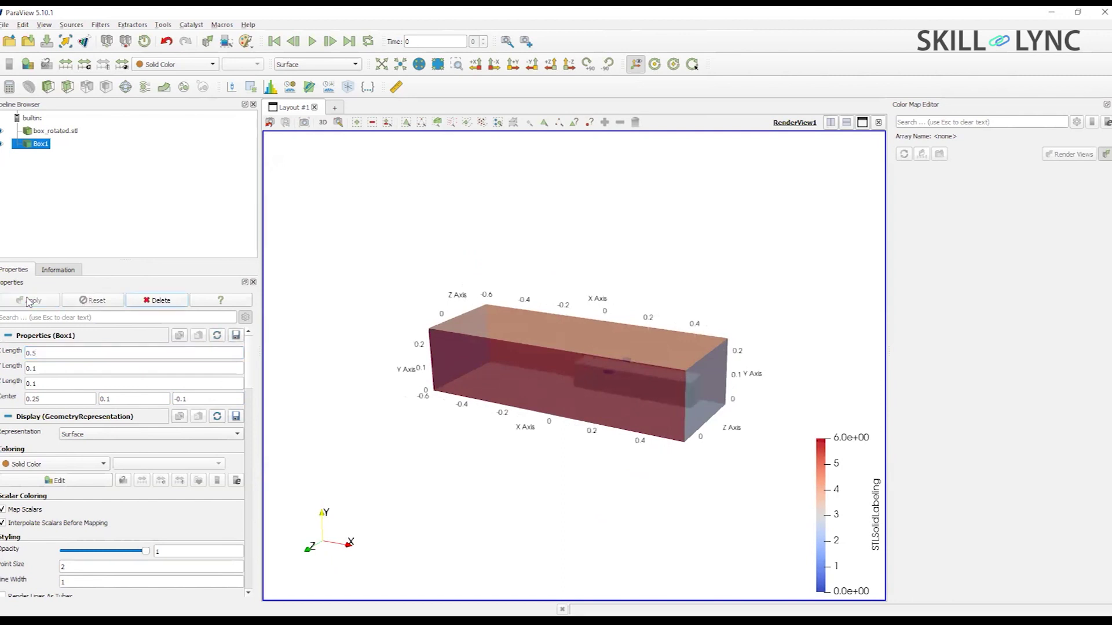
pyautogui.moveTo(602, 509); pyautogui.dragTo(769, 206)
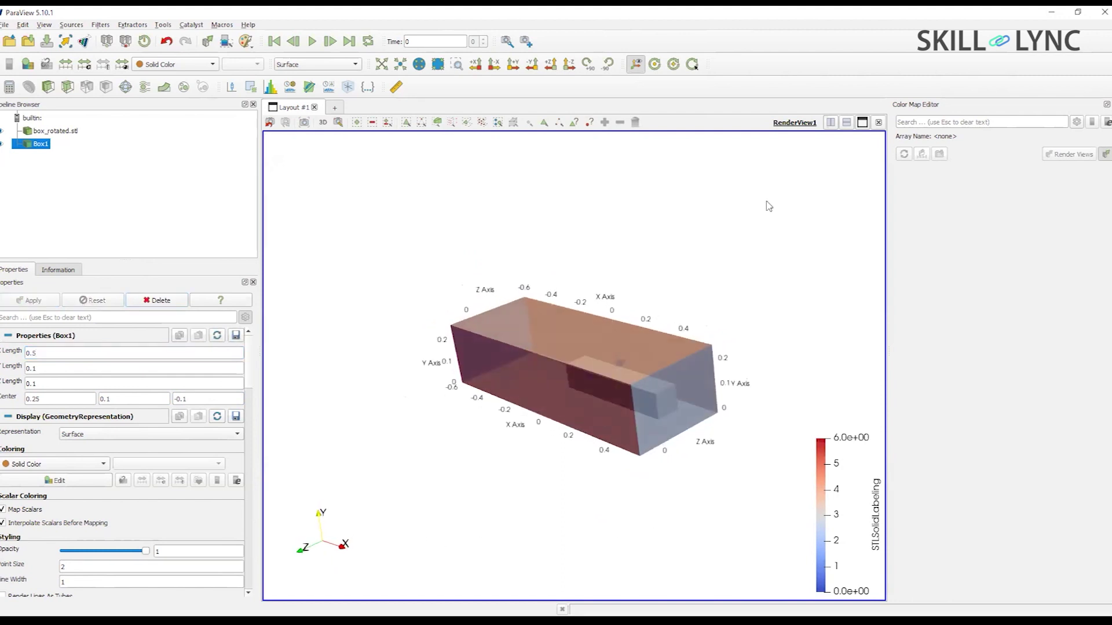